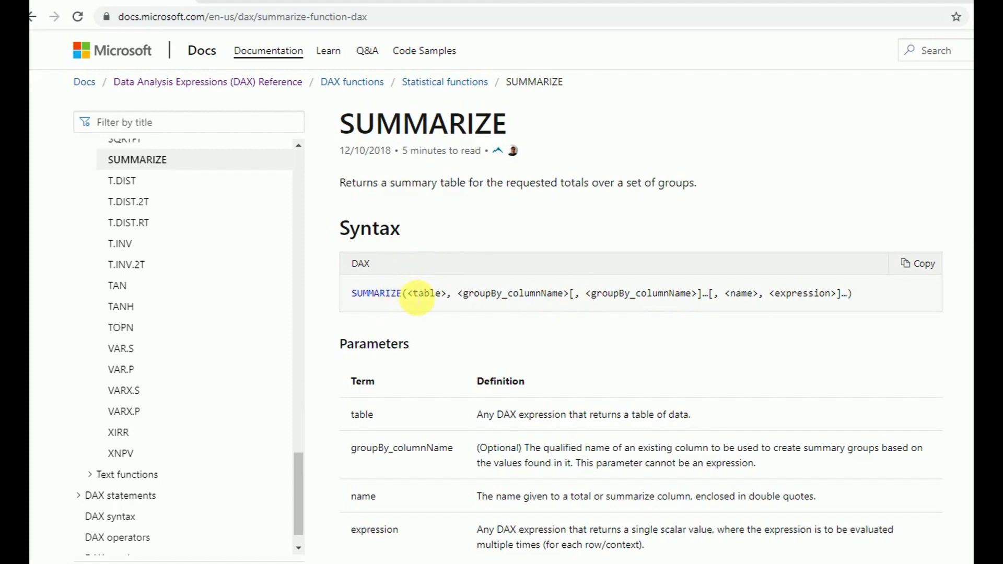
- Switch from the SUMMARIZE page to the DAX UNION function documentation in Microsoft Docs
{"action": "left_click", "coordinate": [285, 4]}
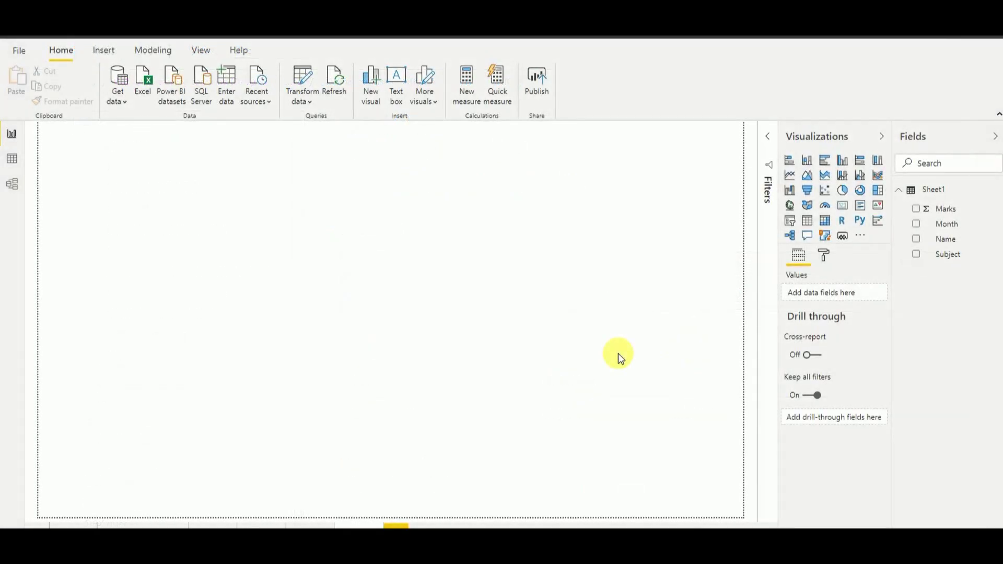
- Add a table visual of Sheet1's Month, Name, Subject and Marks, stretched taller
{"action": "left_click", "coordinate": [809, 223]}
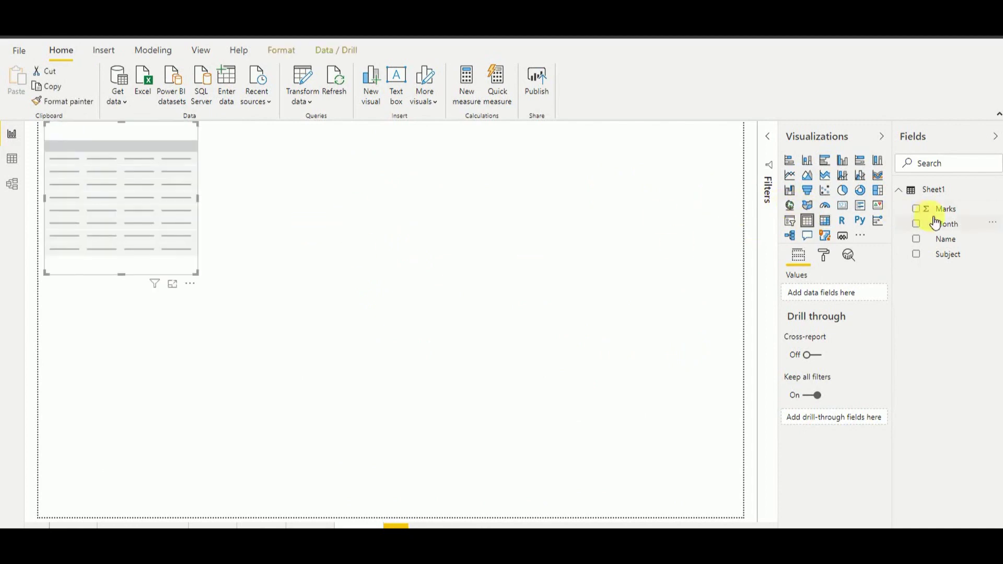
{"action": "mouse_move", "coordinate": [945, 223]}
{"action": "left_mouse_down"}
{"action": "mouse_move", "coordinate": [835, 290]}
{"action": "mouse_move", "coordinate": [940, 231]}
{"action": "left_mouse_up"}
{"action": "left_click", "coordinate": [949, 224]}
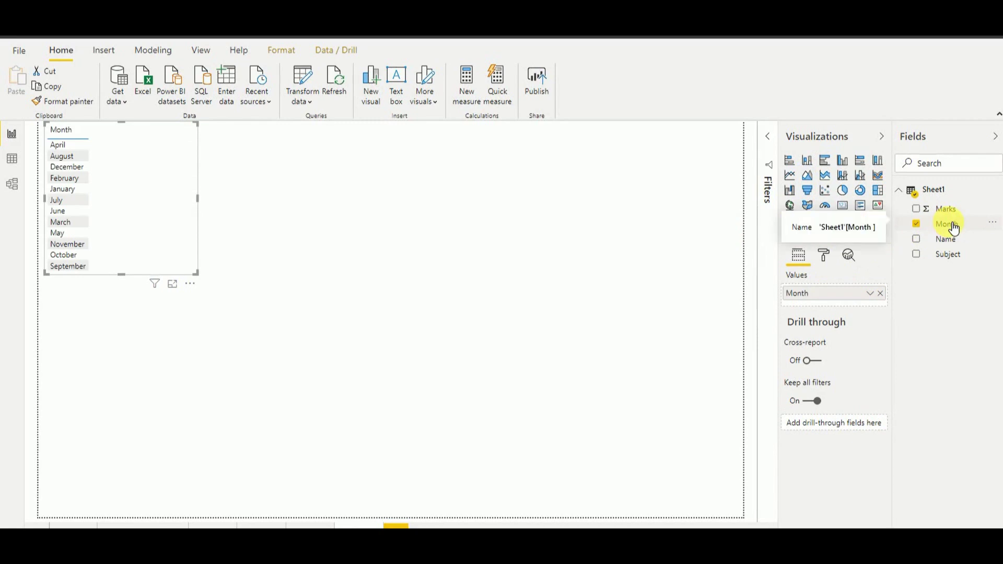
{"action": "left_click", "coordinate": [952, 226]}
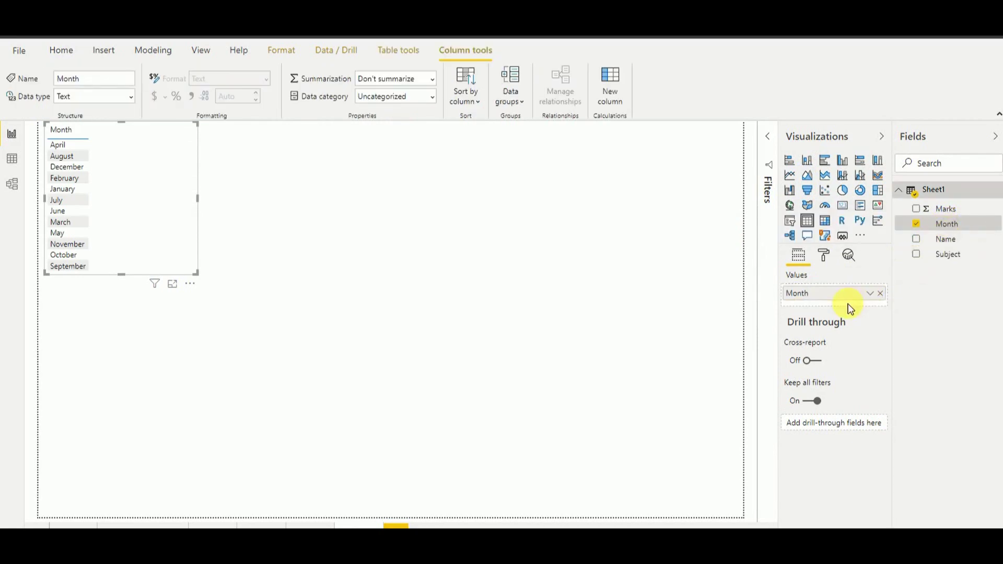
{"action": "left_click", "coordinate": [945, 239]}
{"action": "left_click_drag", "start_coordinate": [945, 256], "coordinate": [864, 322]}
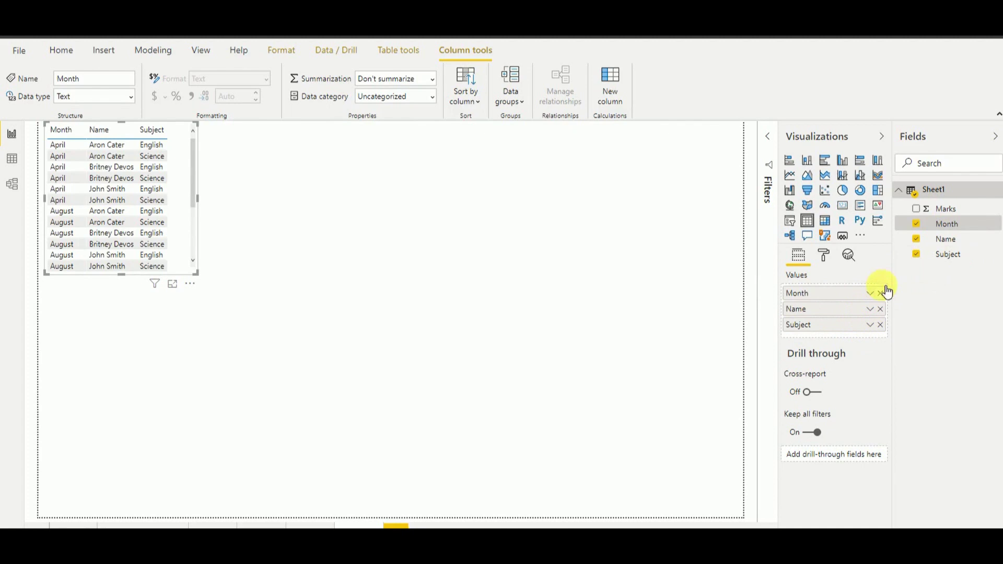
{"action": "left_click_drag", "start_coordinate": [945, 208], "coordinate": [854, 336]}
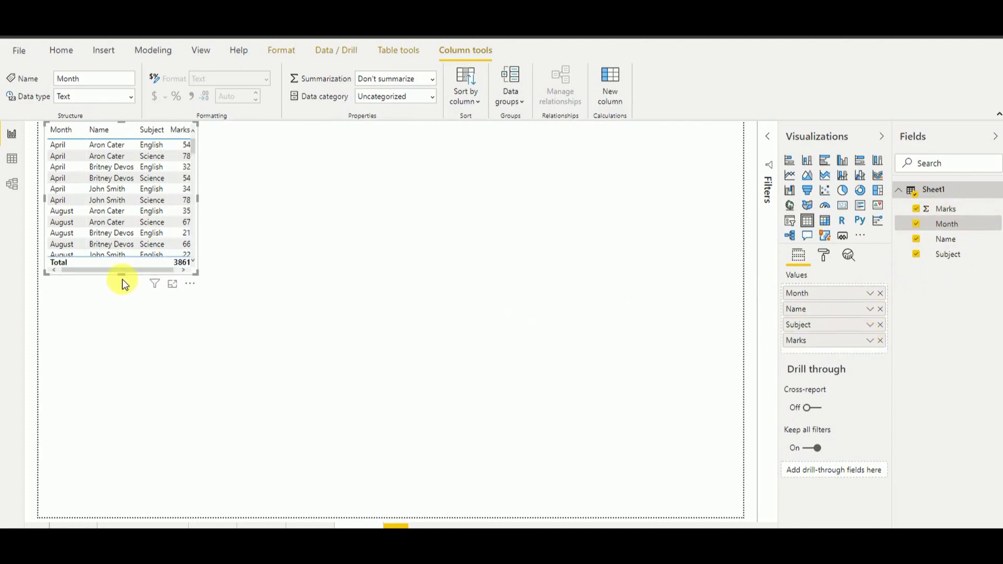
{"action": "left_click_drag", "start_coordinate": [122, 279], "coordinate": [126, 495]}
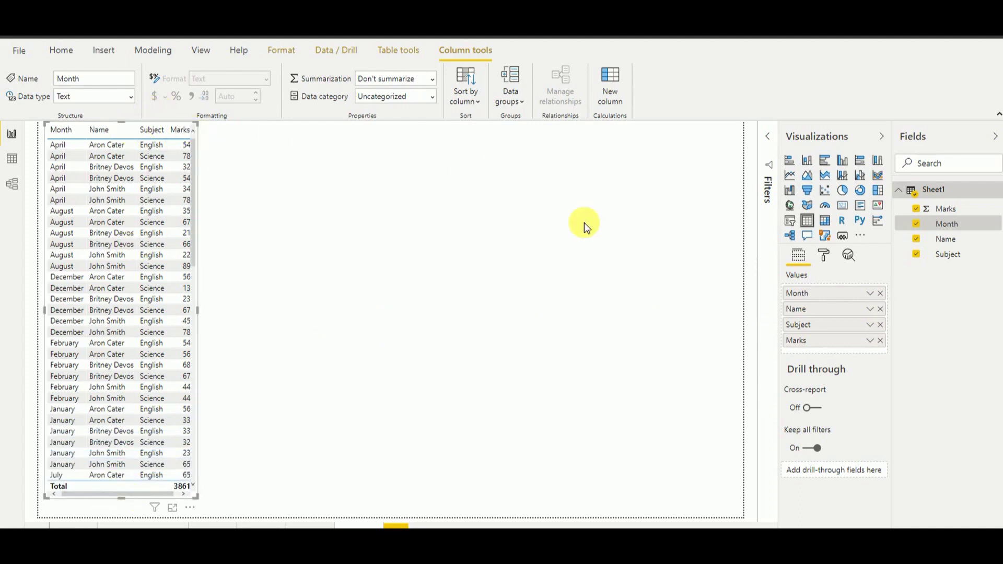
- Increase the Values text size of the table visual in the Format pane
{"action": "left_click", "coordinate": [825, 255]}
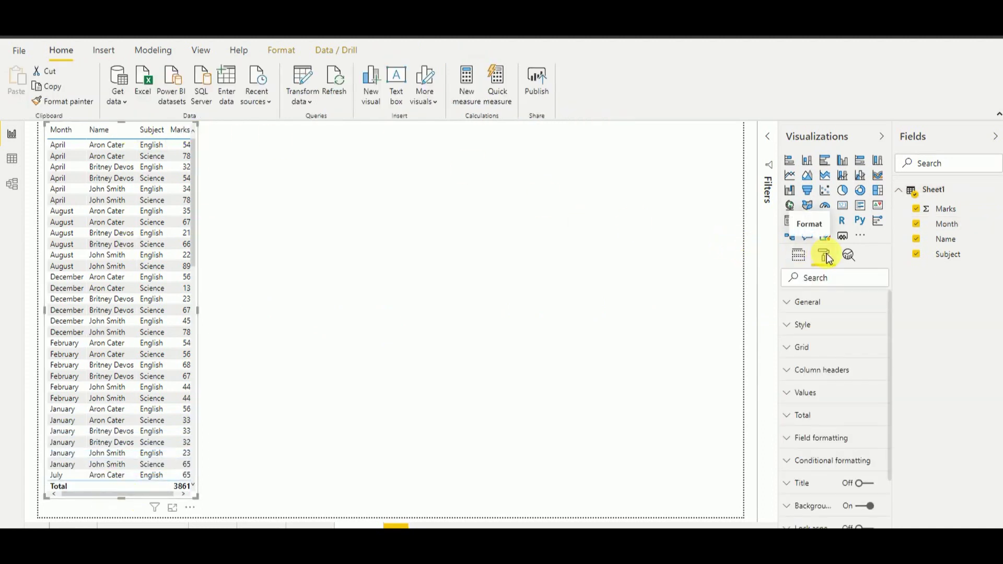
{"action": "left_click", "coordinate": [815, 396]}
{"action": "left_click_drag", "start_coordinate": [892, 364], "coordinate": [898, 458]}
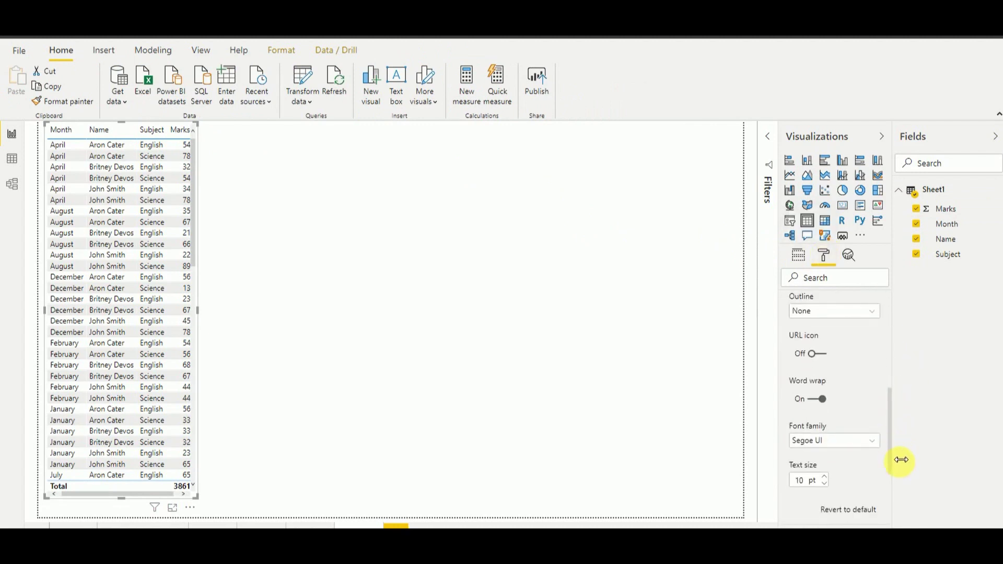
{"action": "left_click", "coordinate": [825, 477]}
- Widen the table visual so the Marks column shows in full
{"action": "left_click", "coordinate": [375, 378]}
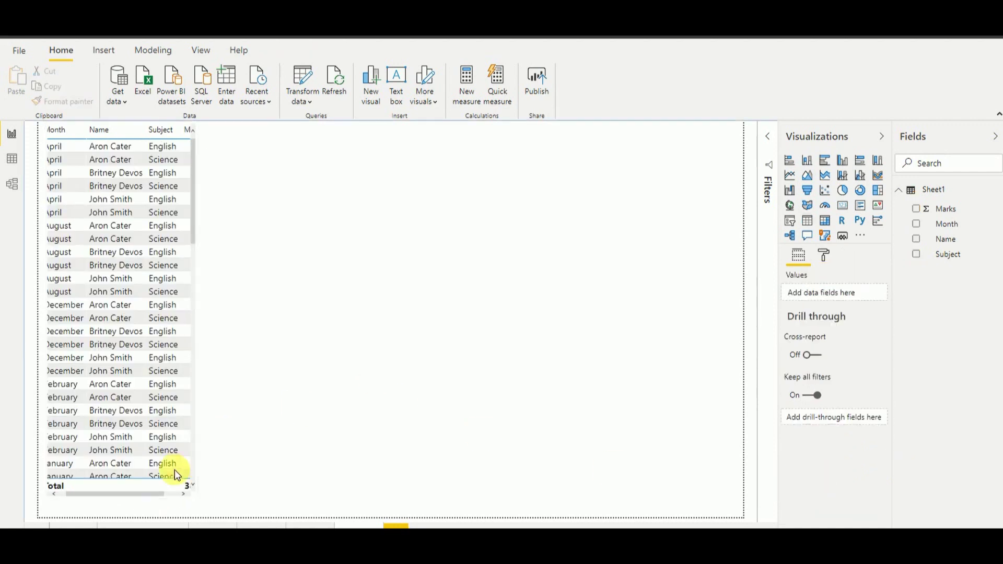
{"action": "scroll", "coordinate": [193, 495], "scroll_direction": "down", "scroll_amount": 2}
{"action": "left_click_drag", "start_coordinate": [192, 492], "coordinate": [236, 500]}
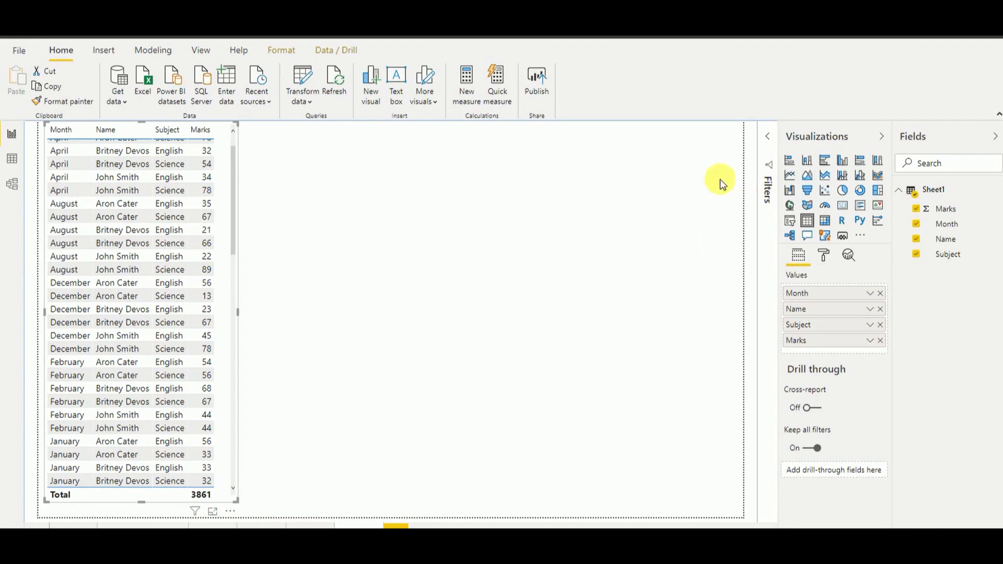
{"action": "left_click", "coordinate": [523, 246]}
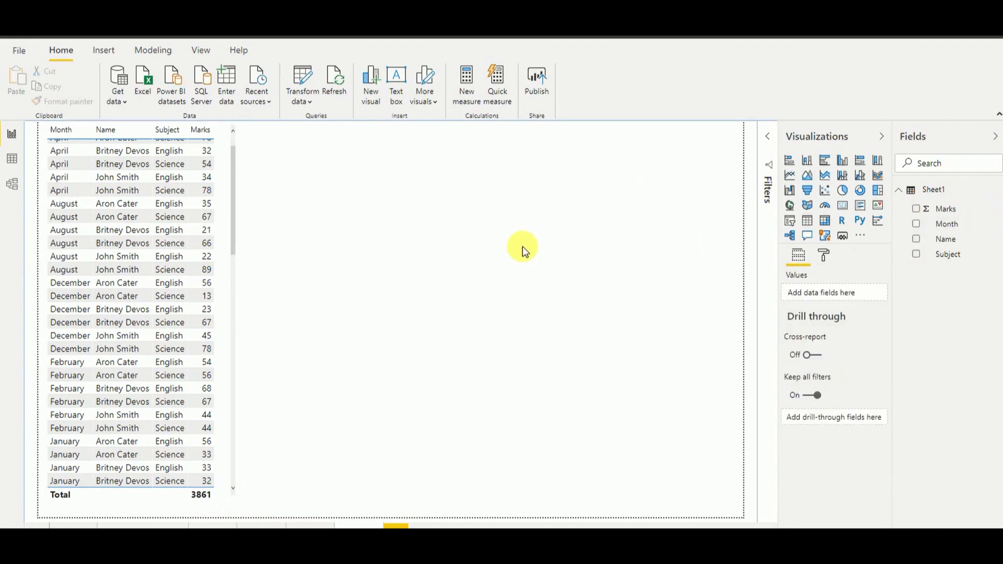
{"action": "left_click_drag", "start_coordinate": [233, 193], "coordinate": [239, 132]}
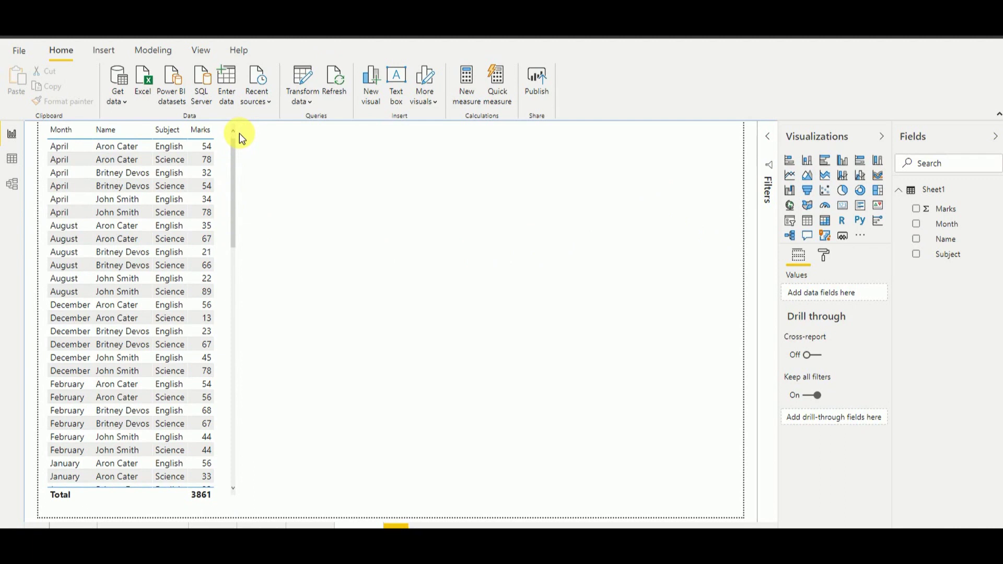
- In Data view, start a new calculated table named MIN Table using SUMMARIZE
{"action": "left_click", "coordinate": [15, 166]}
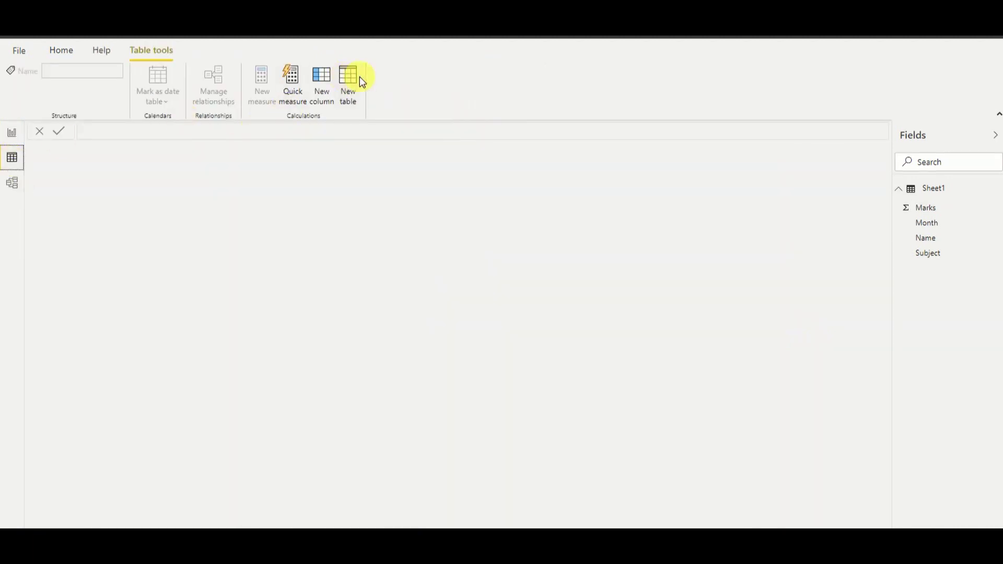
{"action": "left_click", "coordinate": [350, 95]}
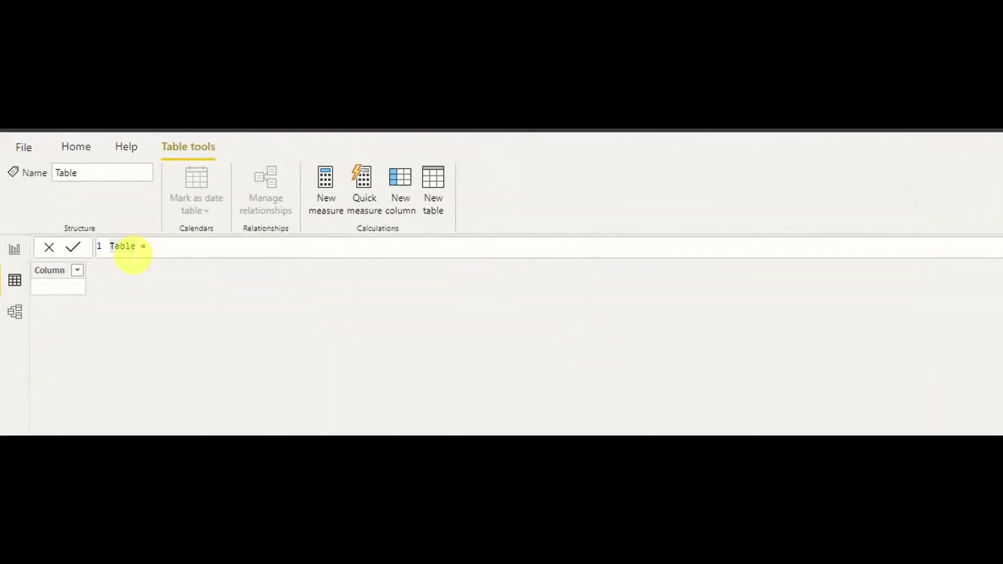
{"action": "double_click", "coordinate": [125, 247]}
{"action": "type", "text": "MIN Table"}
{"action": "key", "text": "Right"}
{"action": "key", "text": "Right"}
{"action": "key", "text": "Right"}
{"action": "type", "text": "SU"}
{"action": "key", "text": "Down"}
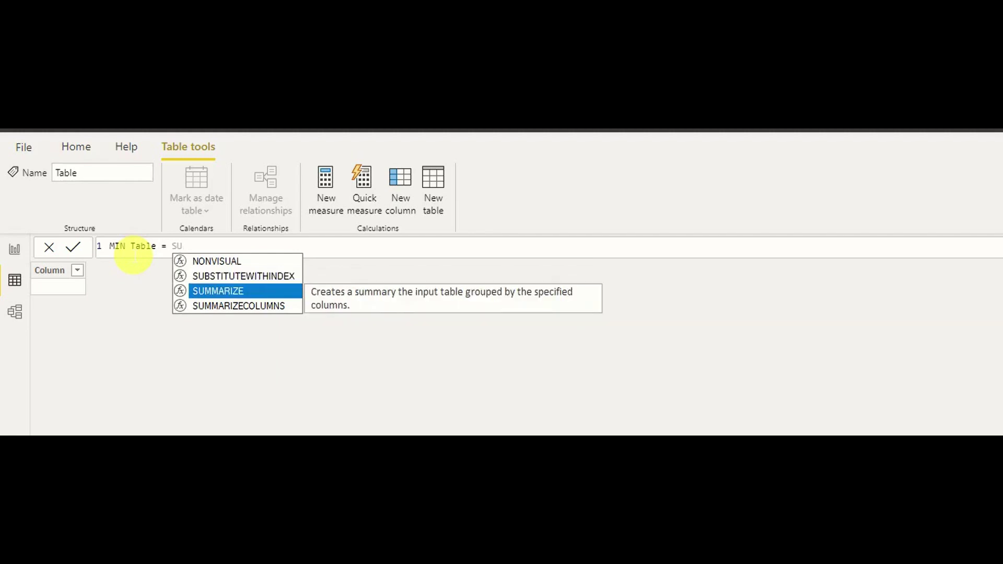
{"action": "key", "text": "Tab"}
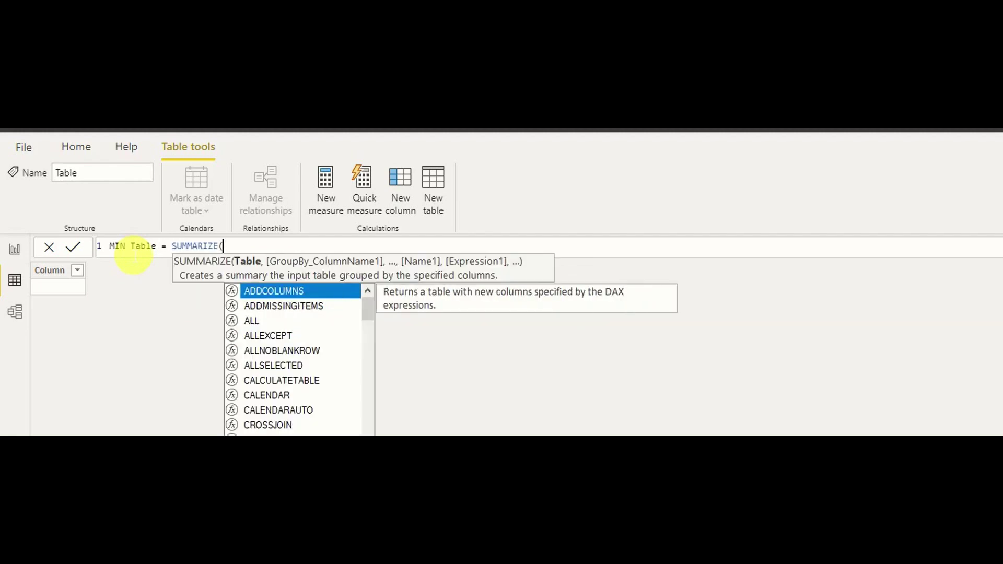
- Group Sheet1 by Name and Subject with a "Min Marks" column of MIN(Sheet1[Marks])
{"action": "type", "text": "Sh"}
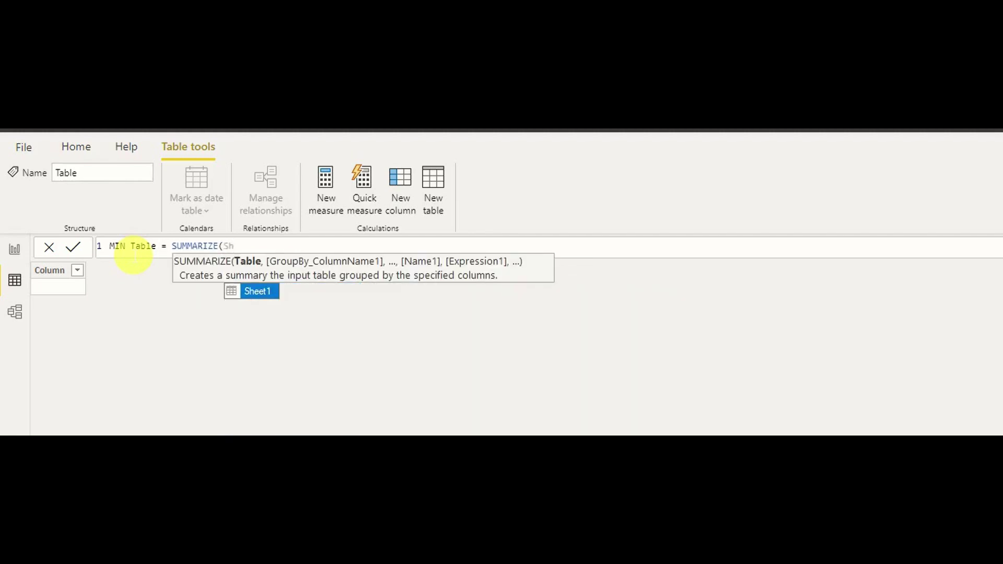
{"action": "type", "text": "eet1"}
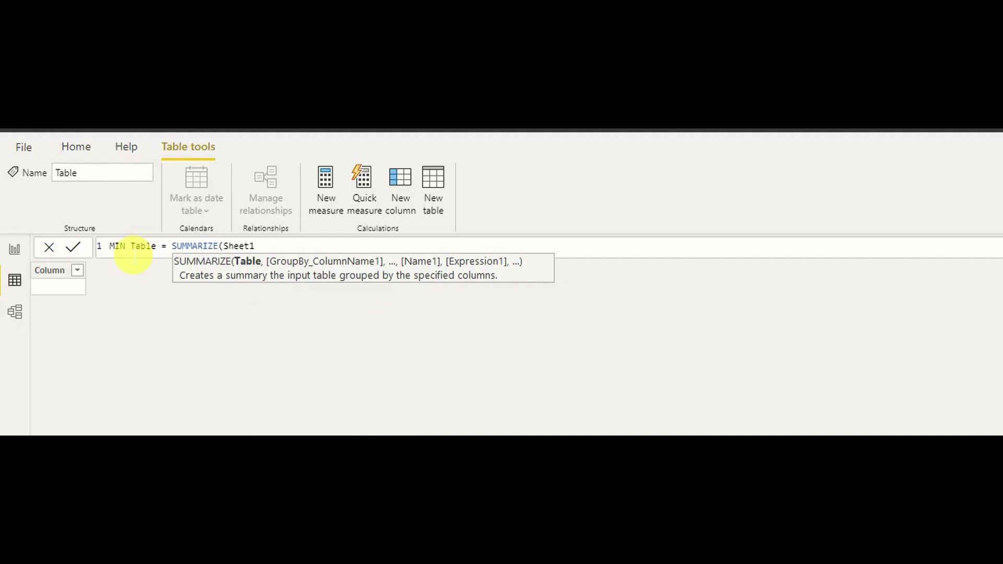
{"action": "type", "text": ","}
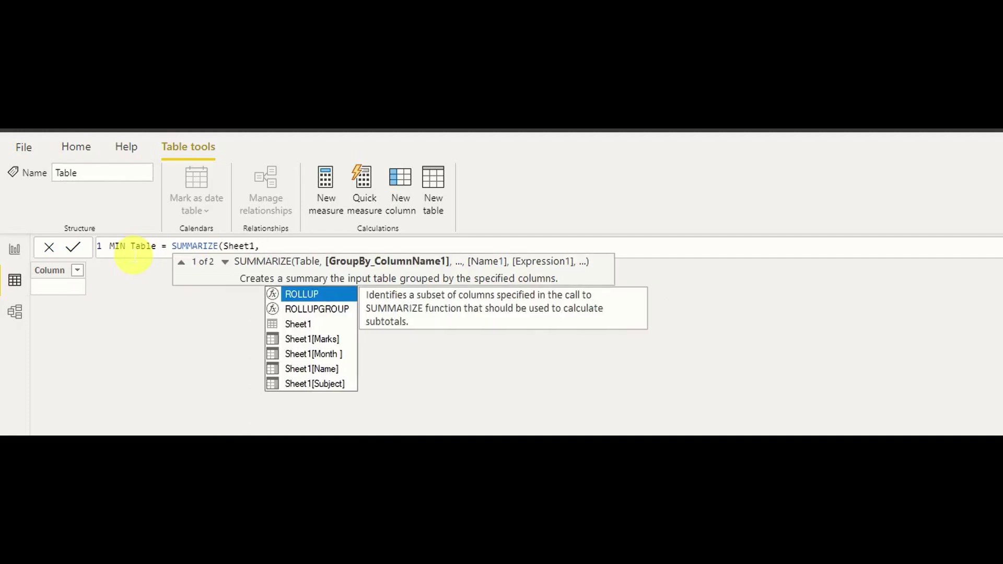
{"action": "key", "text": "Down"}
{"action": "key", "text": "Down"}
{"action": "key", "text": "Down"}
{"action": "key", "text": "Down"}
{"action": "key", "text": "Down"}
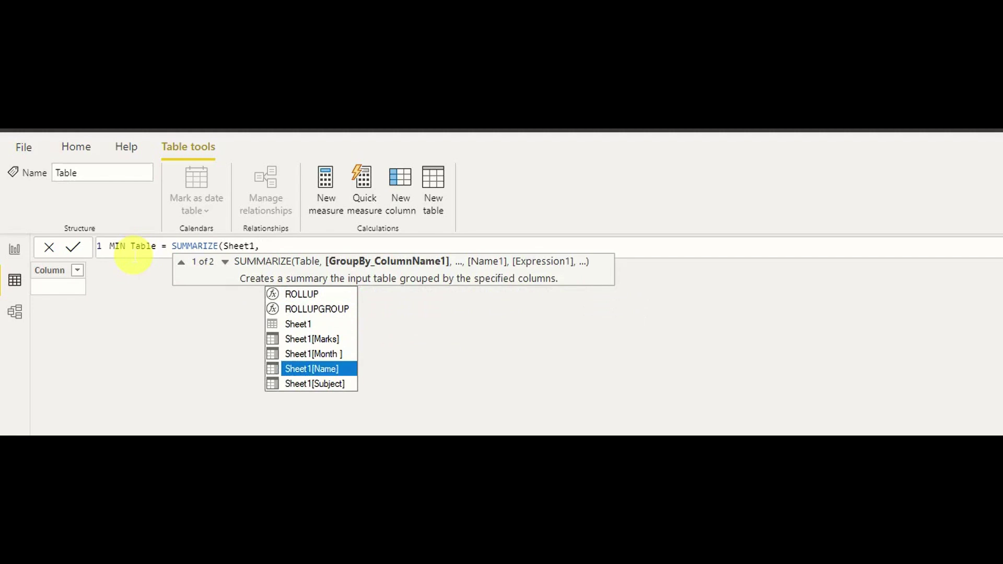
{"action": "key", "text": "Tab"}
{"action": "type", "text": ","}
{"action": "key", "text": "Down"}
{"action": "key", "text": "Down"}
{"action": "key", "text": "Down"}
{"action": "key", "text": "Down"}
{"action": "key", "text": "Down"}
{"action": "key", "text": "Down"}
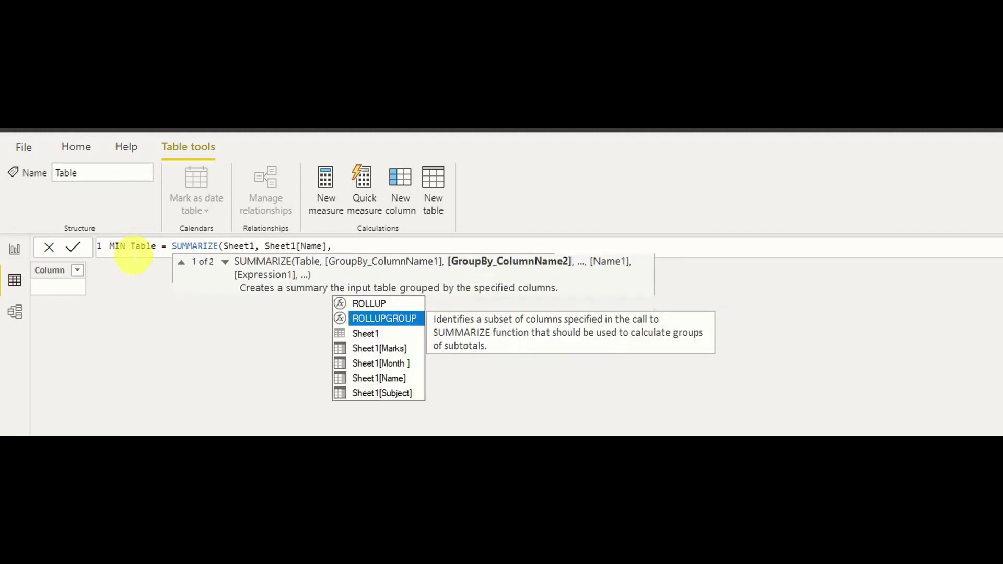
{"action": "key", "text": "Tab"}
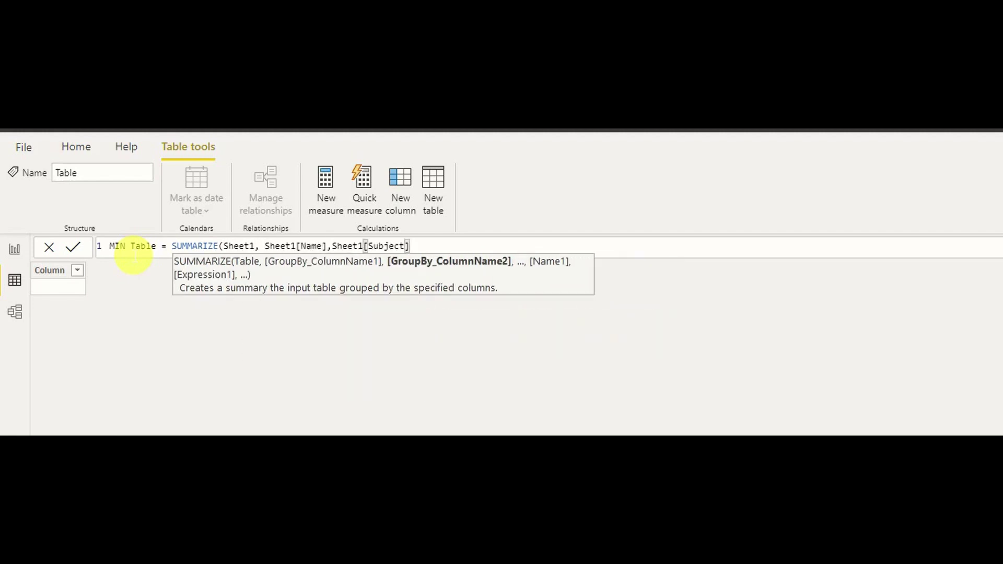
{"action": "type", "text": ","}
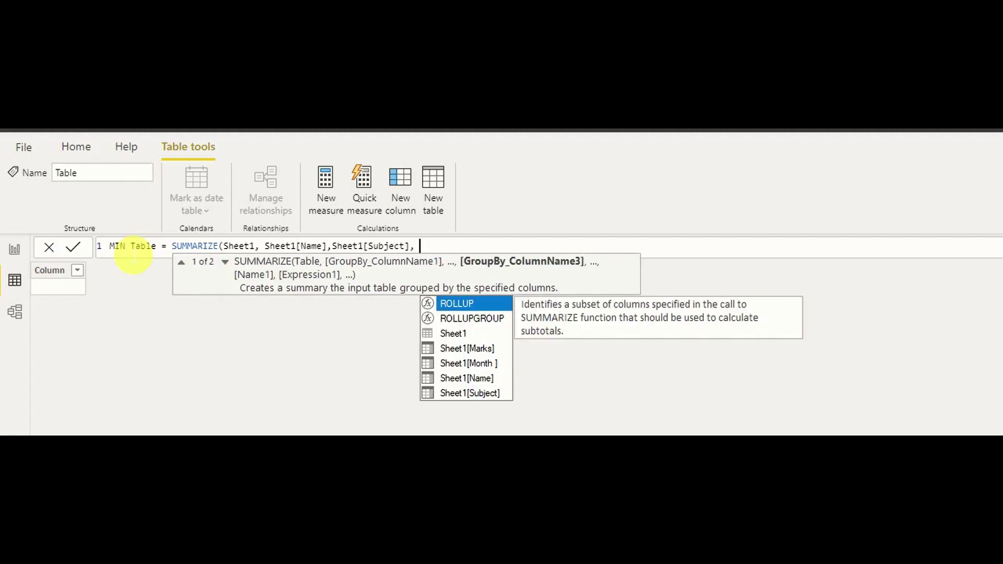
{"action": "type", "text": " \""}
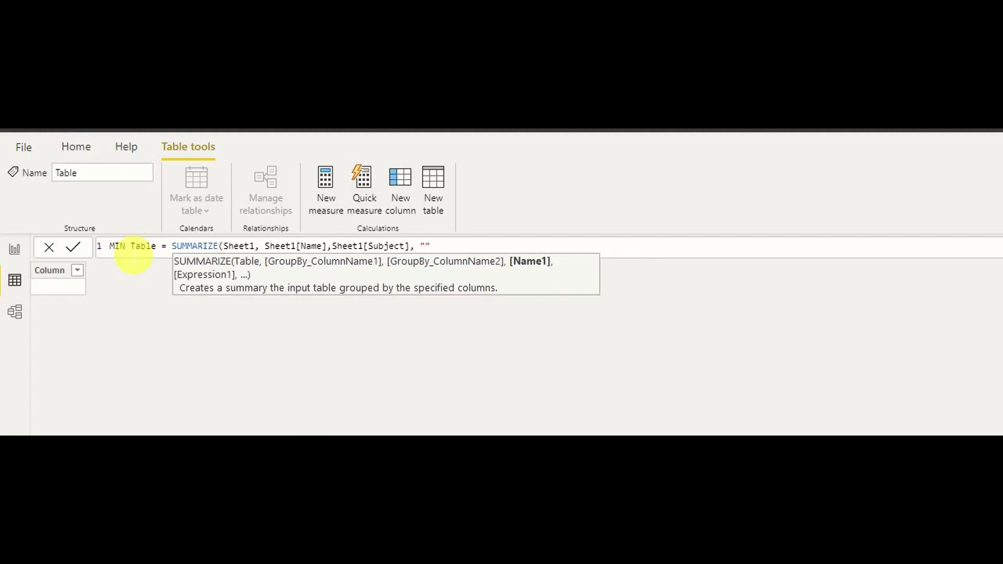
{"action": "type", "text": "Min Marks"}
{"action": "key", "text": "Right"}
{"action": "type", "text": ", "}
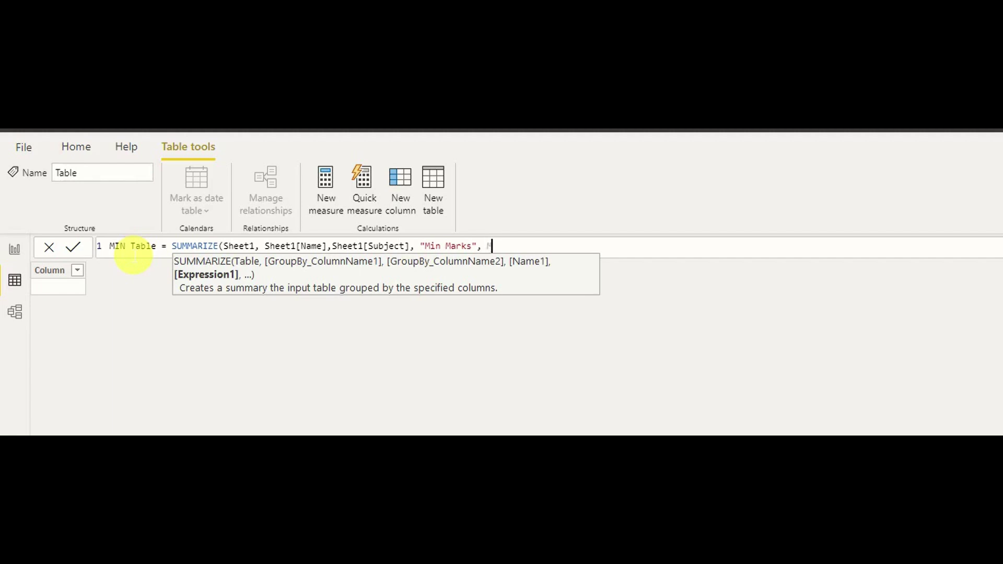
{"action": "type", "text": "MIN(MAR"}
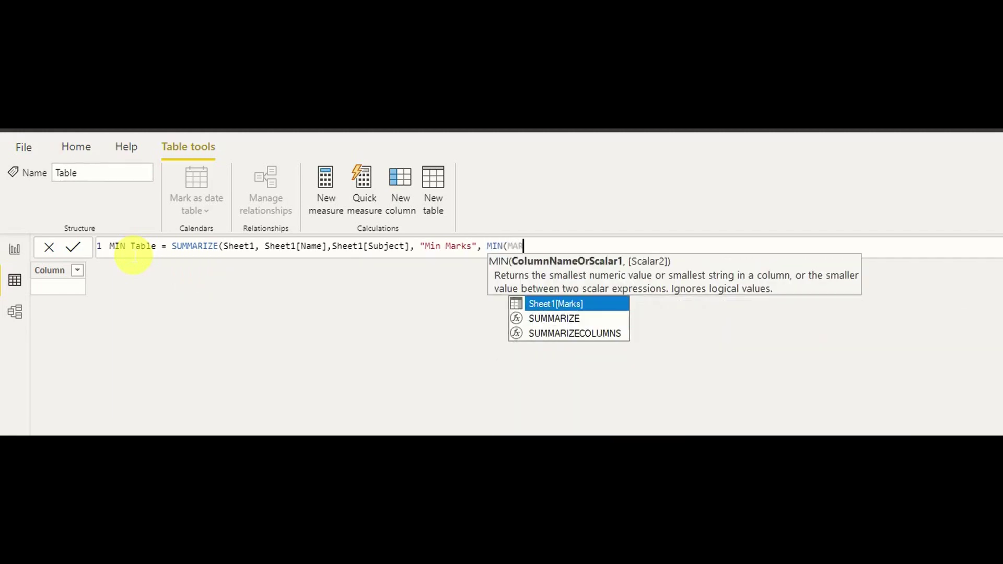
{"action": "key", "text": "Tab"}
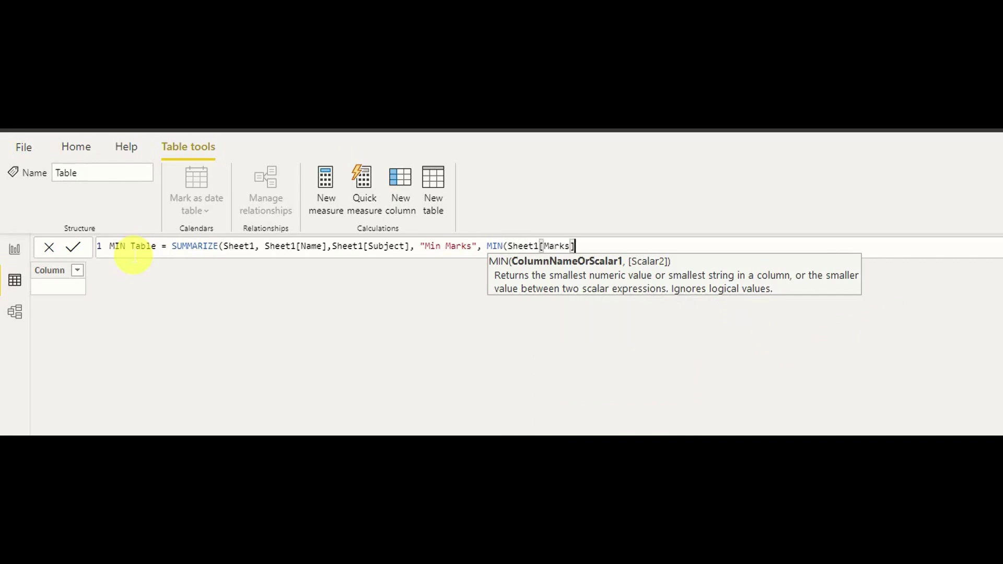
{"action": "type", "text": ")"}
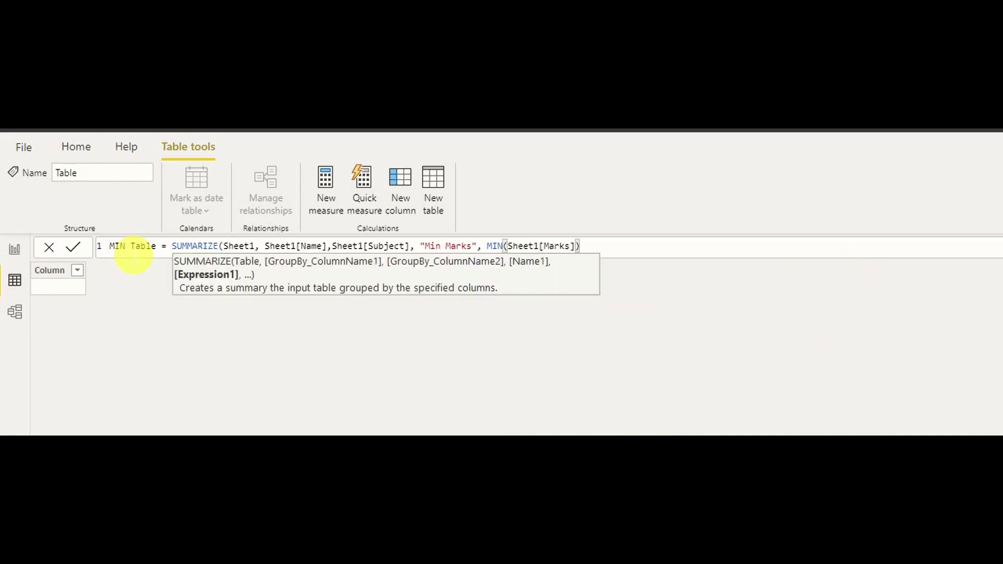
{"action": "key", "text": "Return"}
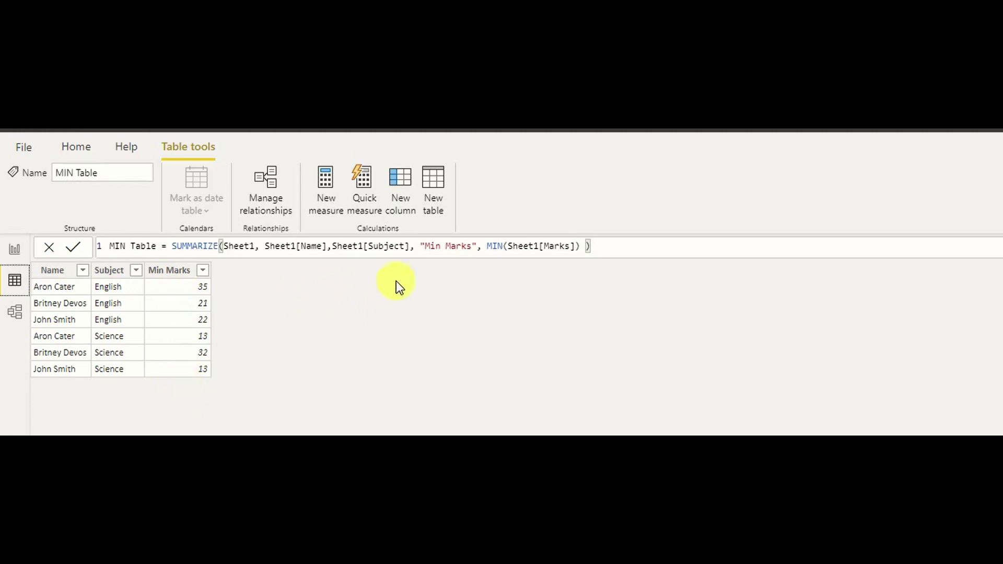
- Start a new calculated table MAX Table = SUMMARIZE over Sheet1
{"action": "left_click", "coordinate": [429, 204]}
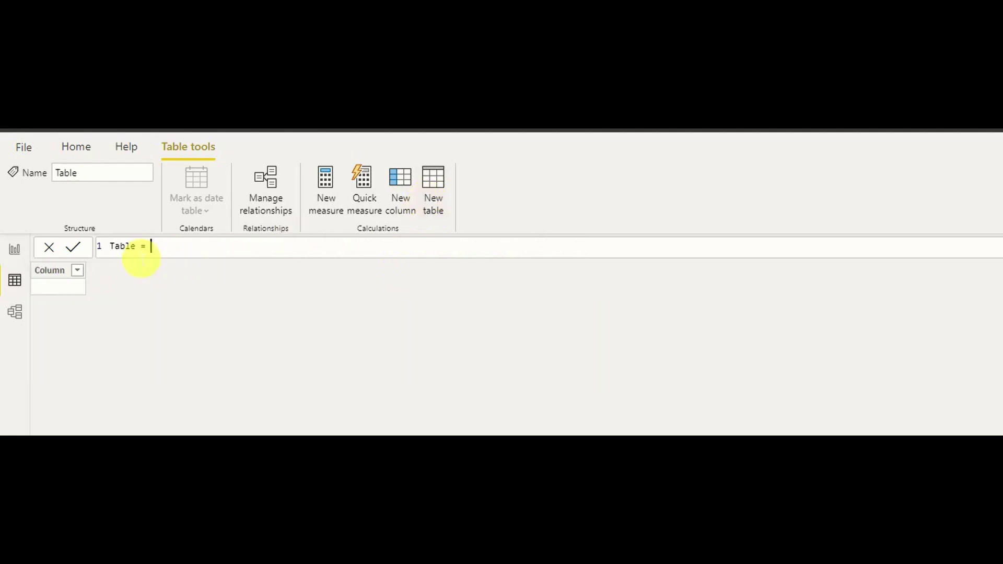
{"action": "left_click", "coordinate": [139, 253]}
{"action": "key", "text": "BackSpace"}
{"action": "key", "text": "BackSpace"}
{"action": "key", "text": "BackSpace"}
{"action": "key", "text": "BackSpace"}
{"action": "key", "text": "BackSpace"}
{"action": "type", "text": "MAX Table = SU"}
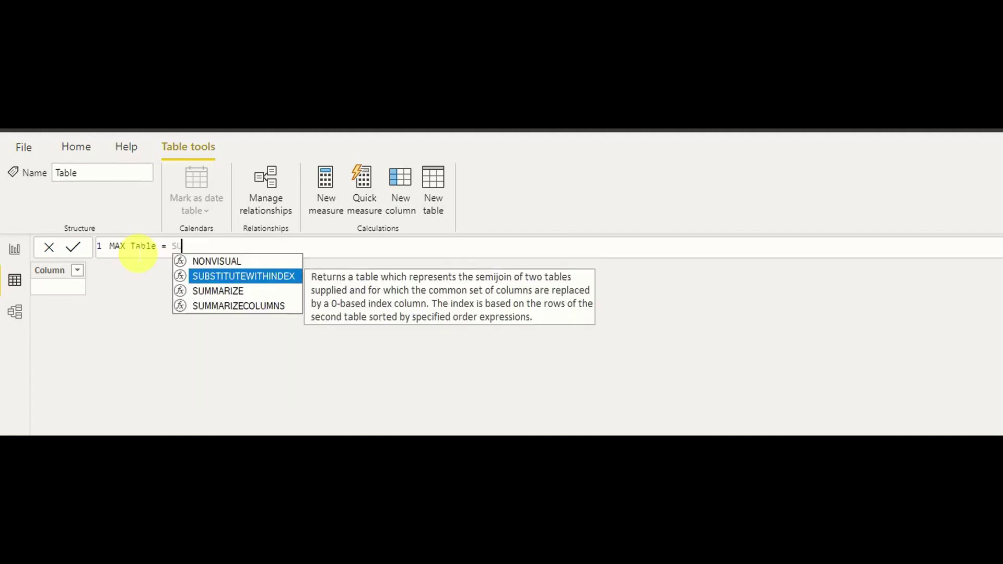
{"action": "key", "text": "Down"}
{"action": "key", "text": "Tab"}
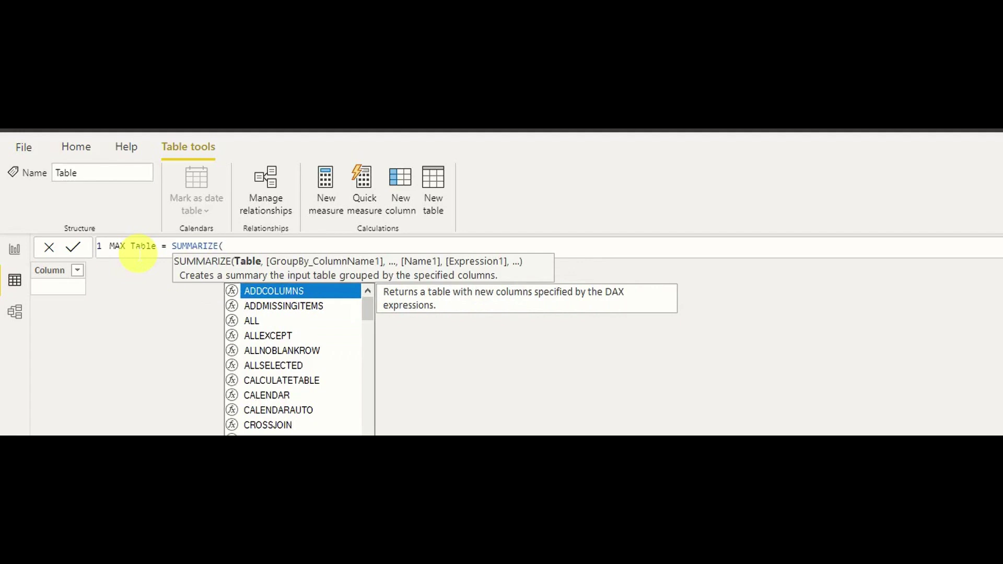
{"action": "type", "text": "Sh"}
{"action": "key", "text": "Tab"}
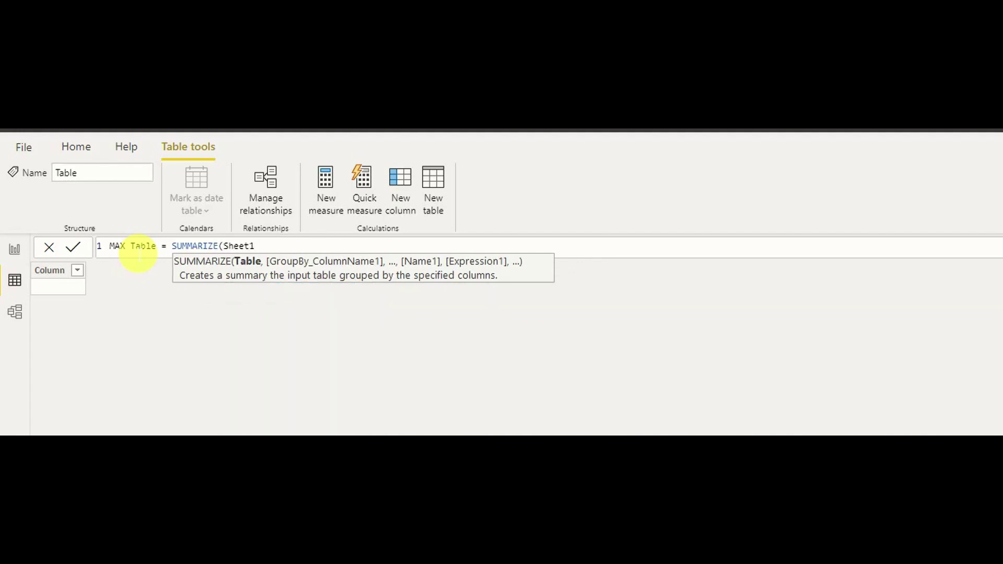
- Group by Sheet1[Name] and Sheet1[Subject] with a Max Marks column of MAX(Sheet1[Marks])
{"action": "type", "text": ","}
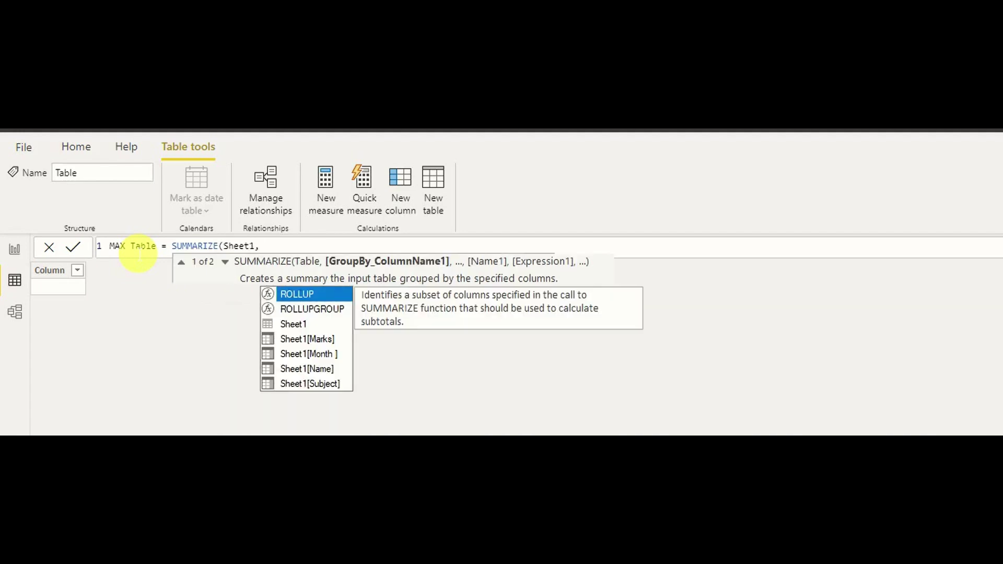
{"action": "type", "text": "S"}
{"action": "key", "text": "Down"}
{"action": "key", "text": "Down"}
{"action": "key", "text": "Down"}
{"action": "key", "text": "Tab"}
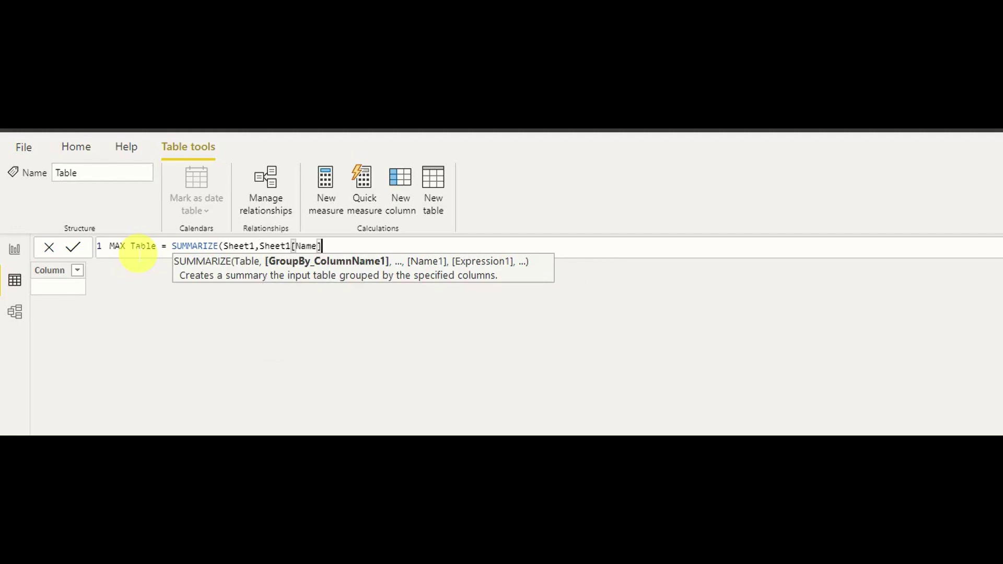
{"action": "type", "text": ", SU"}
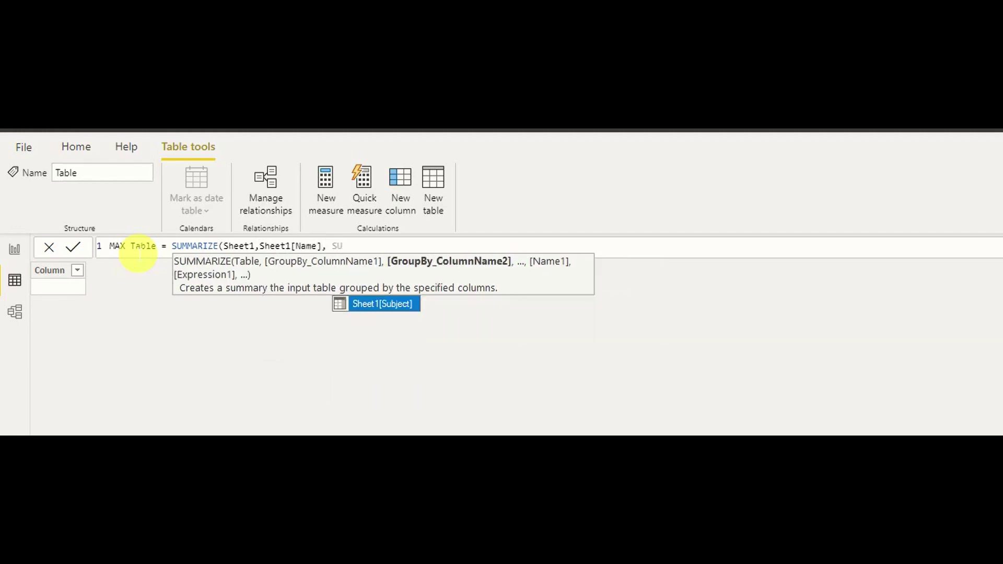
{"action": "key", "text": "Tab"}
{"action": "type", "text": ","}
{"action": "type", "text": " \"\""}
{"action": "type", "text": "Ma"}
{"action": "type", "text": "x Marke"}
{"action": "type", "text": "s"}
{"action": "type", "text": ", MAX"}
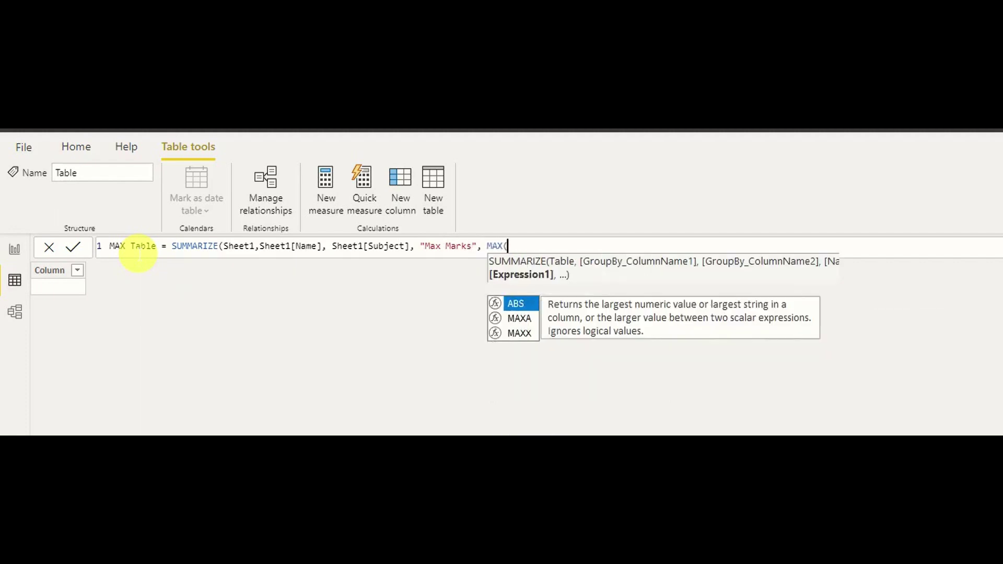
{"action": "type", "text": "("}
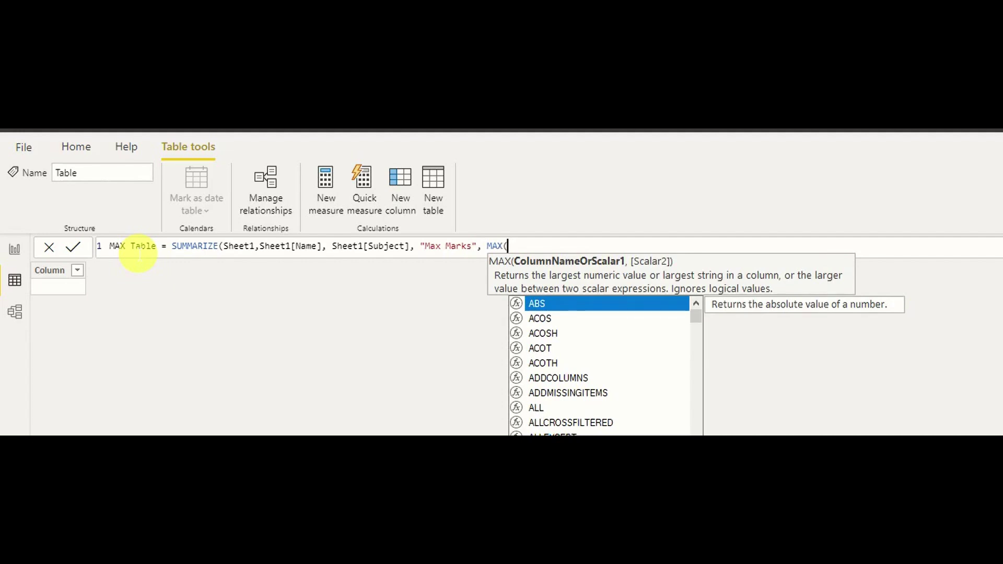
{"action": "type", "text": "Sh"}
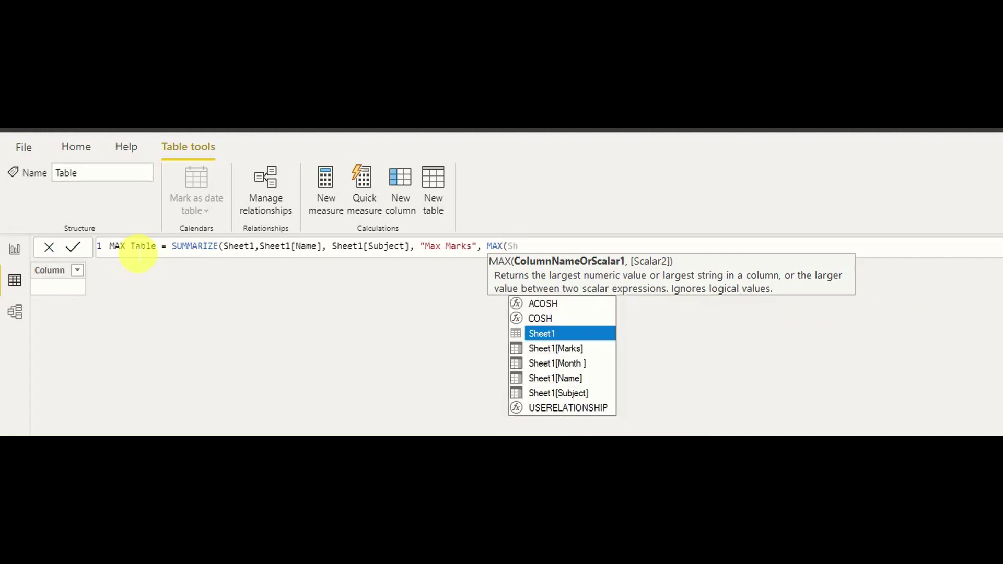
{"action": "key", "text": "Down"}
{"action": "key", "text": "Down"}
{"action": "key", "text": "Up"}
{"action": "key", "text": "Tab"}
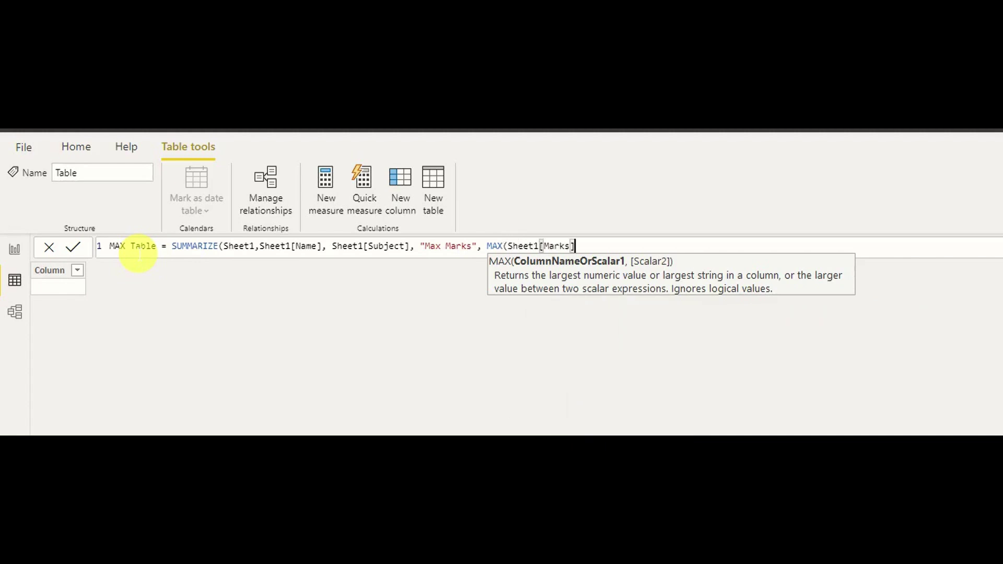
{"action": "type", "text": "))"}
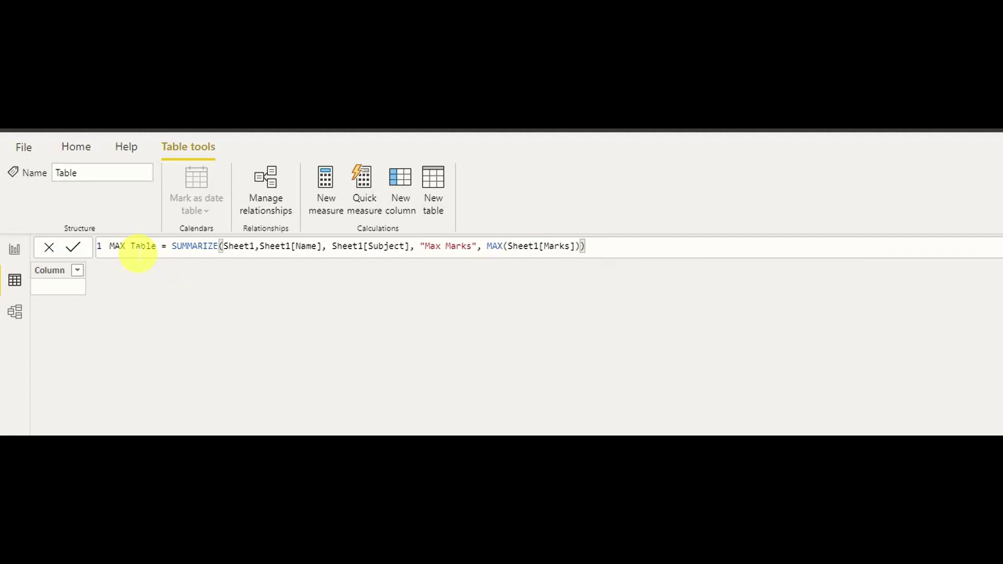
{"action": "key", "text": "Return"}
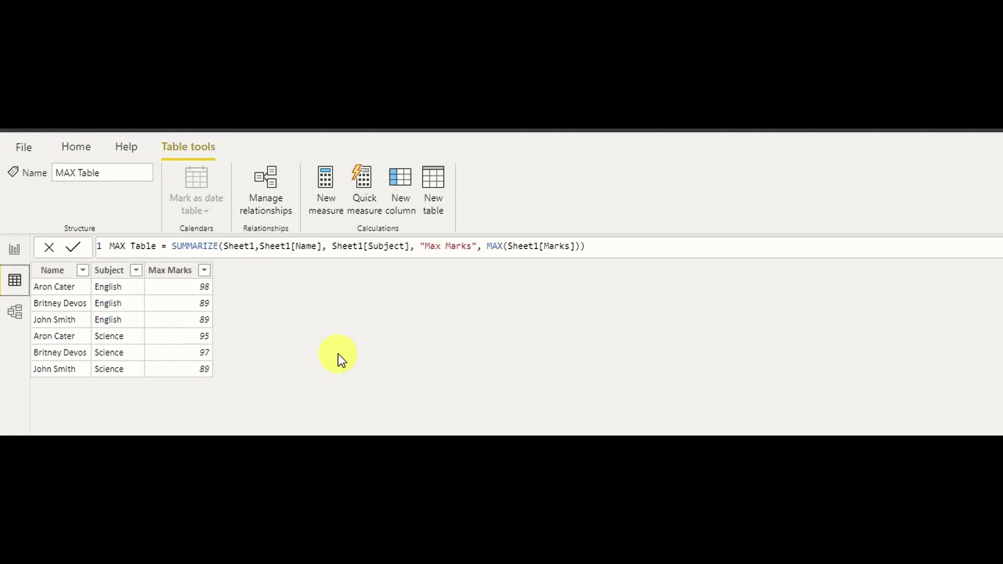
- Create the calculated table Union Table = UNION('MIN Table','MAX Table')
{"action": "left_click", "coordinate": [432, 195]}
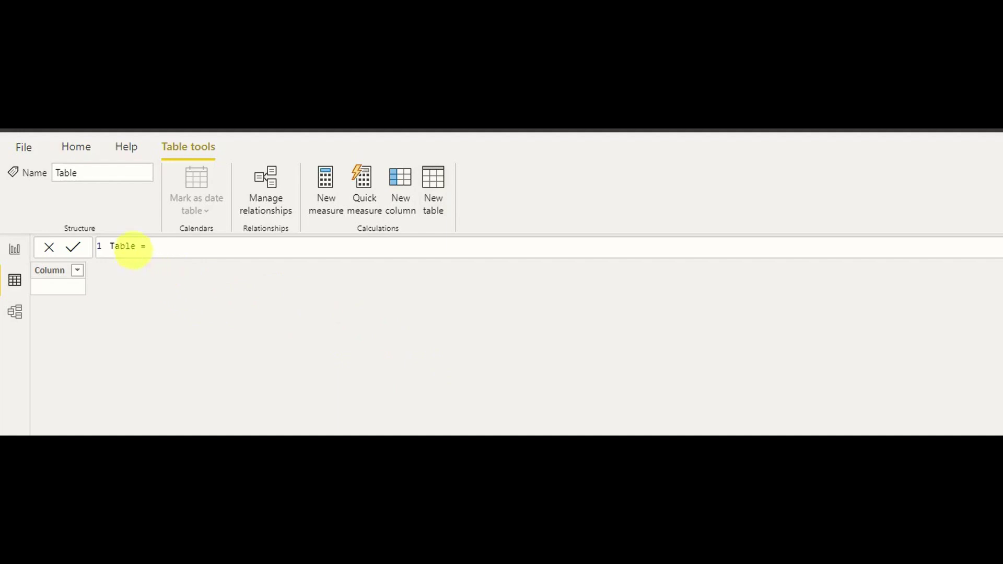
{"action": "double_click", "coordinate": [120, 247]}
{"action": "type", "text": "Union Table = U"}
{"action": "key", "text": "Tab"}
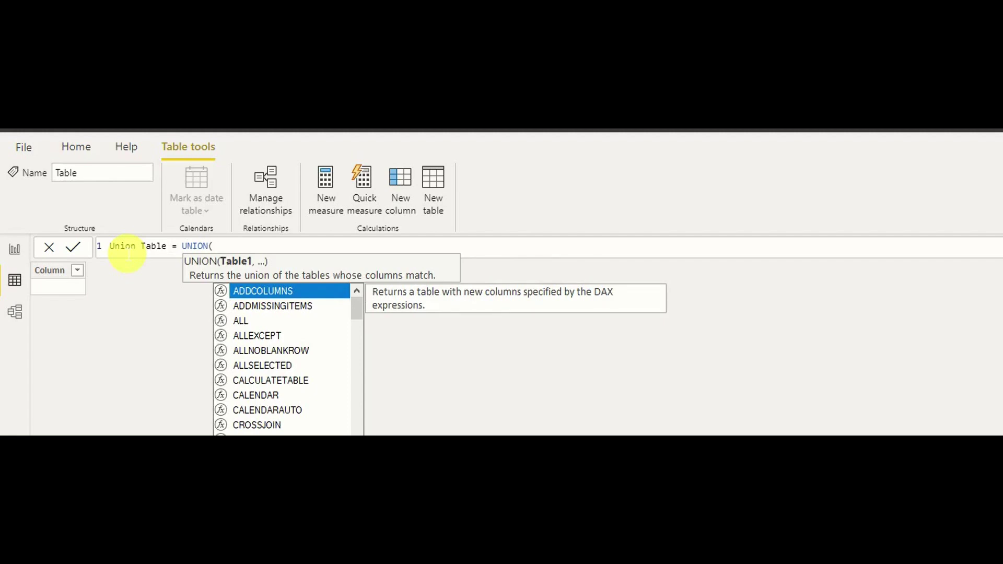
{"action": "type", "text": "MIN"}
{"action": "key", "text": "Tab"}
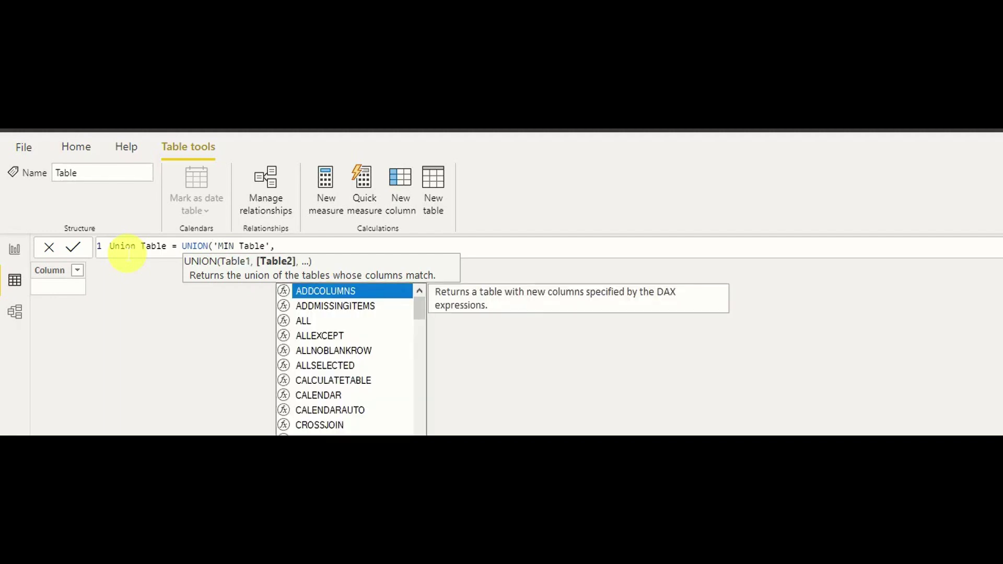
{"action": "type", "text": ",M"}
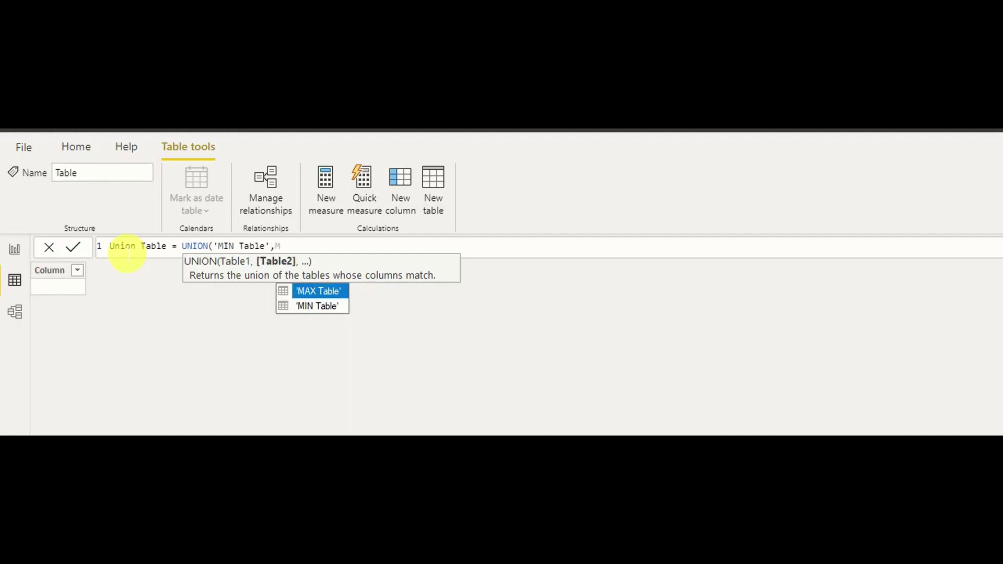
{"action": "key", "text": "Tab"}
{"action": "type", "text": ")"}
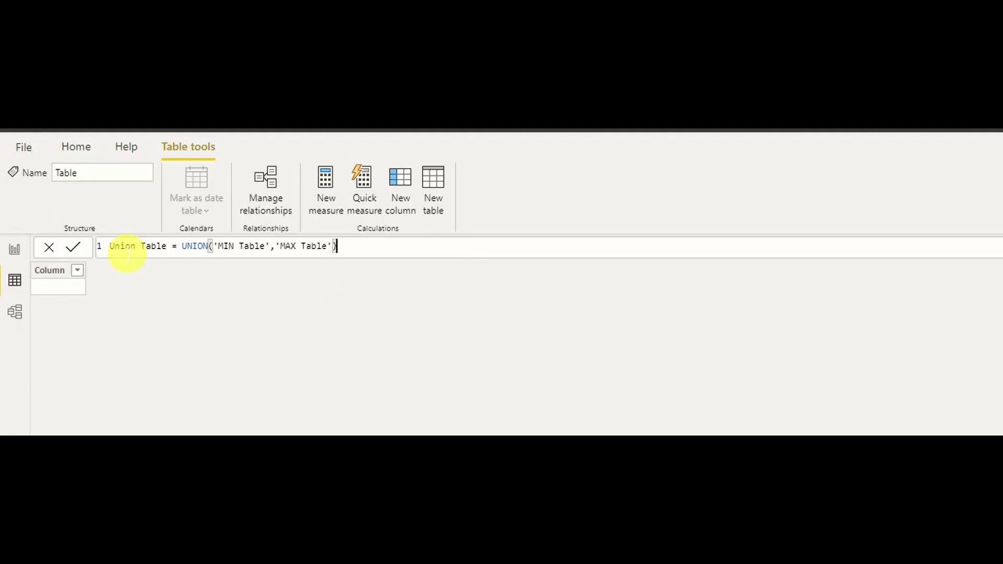
{"action": "key", "text": "Return"}
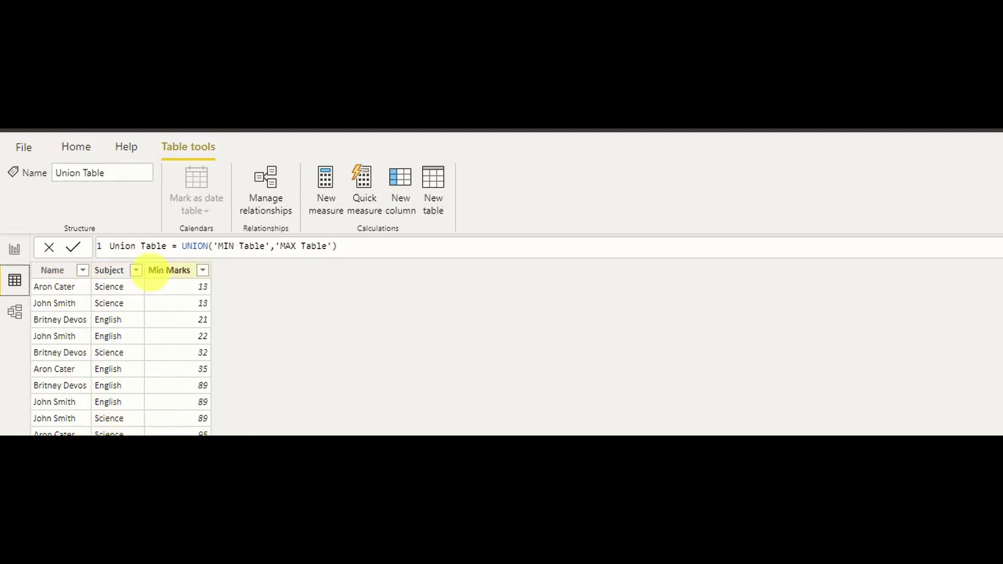
- Add a table visual of MIN Table's Name, Subject and Min Marks, shrunk to fit its rows
{"action": "double_click", "coordinate": [255, 246]}
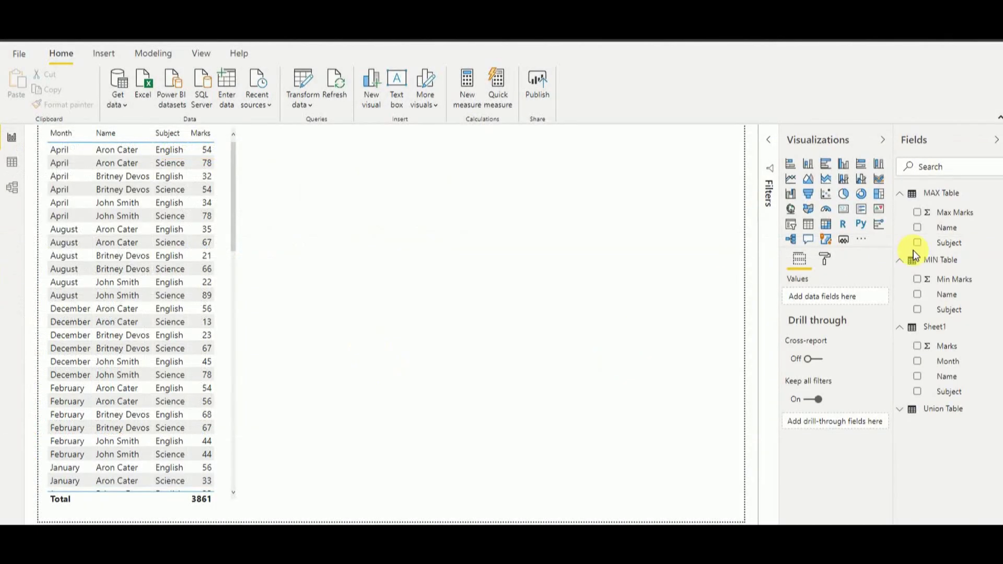
{"action": "left_click", "coordinate": [808, 226]}
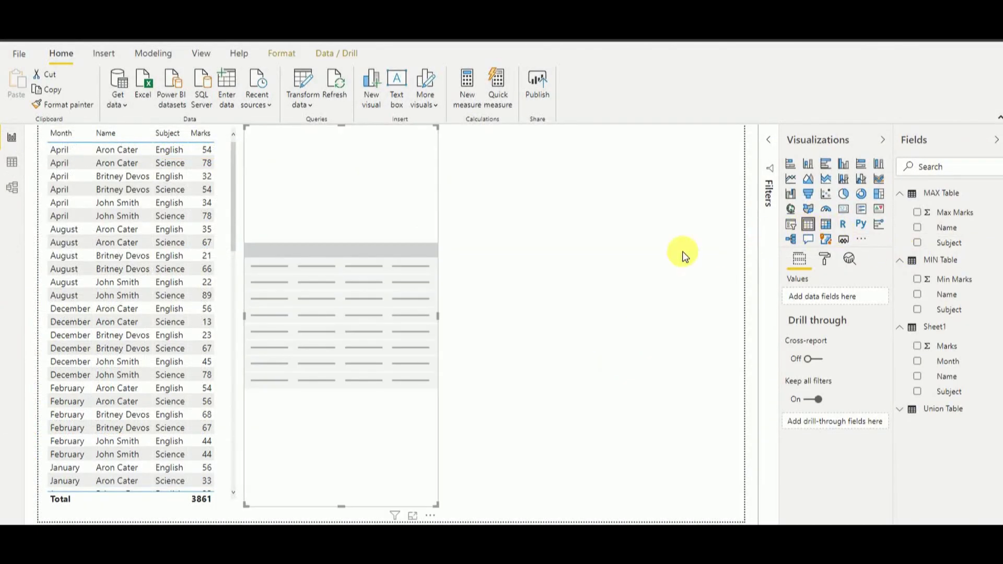
{"action": "left_click_drag", "start_coordinate": [936, 298], "coordinate": [794, 305]}
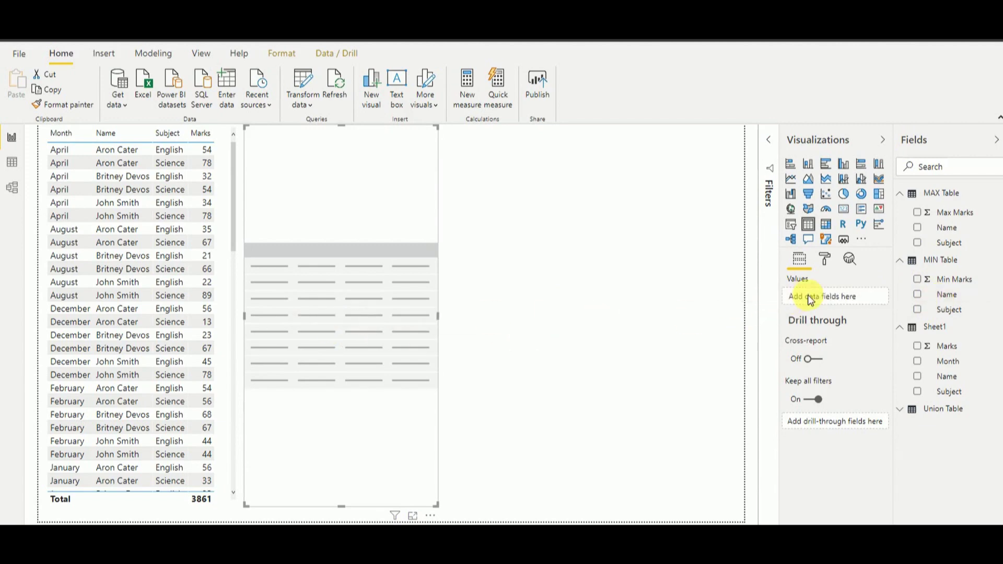
{"action": "left_click_drag", "start_coordinate": [954, 310], "coordinate": [847, 313]}
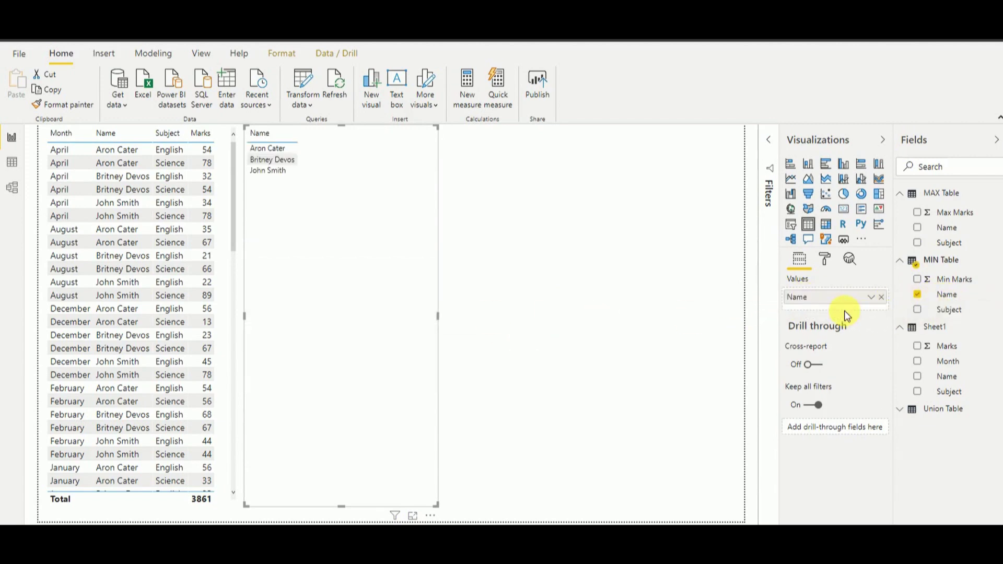
{"action": "left_click_drag", "start_coordinate": [965, 311], "coordinate": [888, 314]}
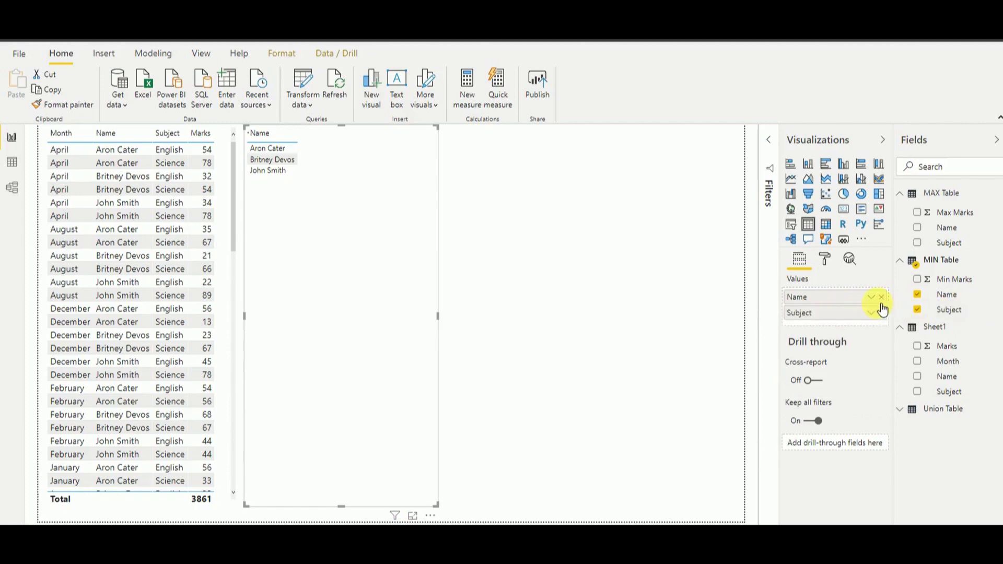
{"action": "left_click_drag", "start_coordinate": [949, 279], "coordinate": [847, 328]}
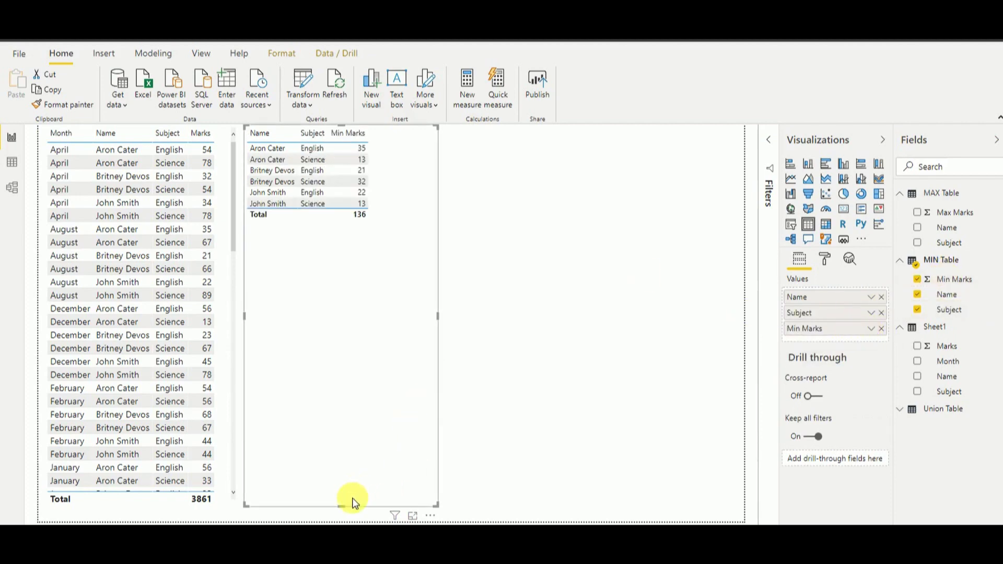
{"action": "left_click_drag", "start_coordinate": [348, 505], "coordinate": [331, 239]}
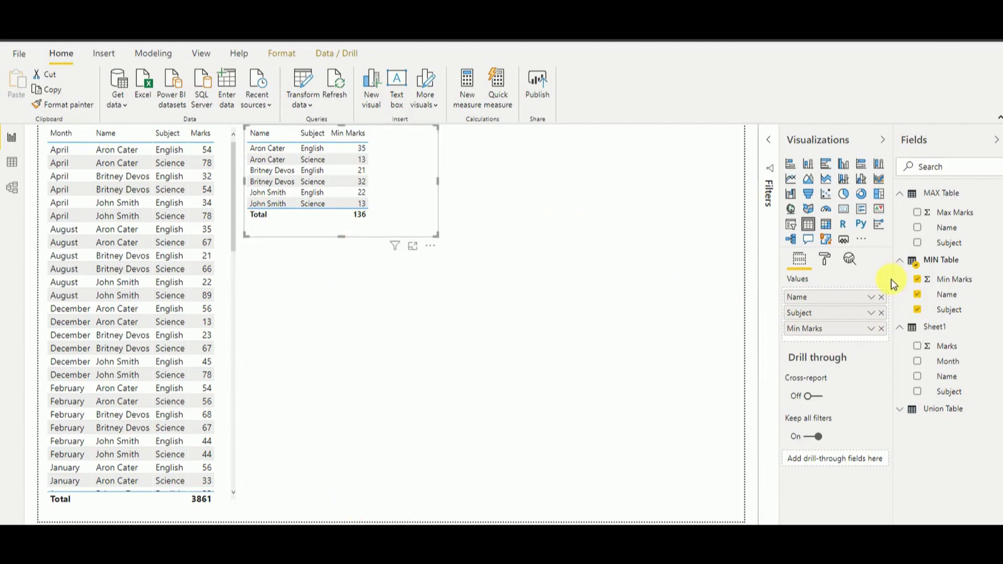
- Add a table visual of MAX Table's Name, Subject and Max Marks, shortened and narrowed to fit
{"action": "left_click", "coordinate": [940, 194]}
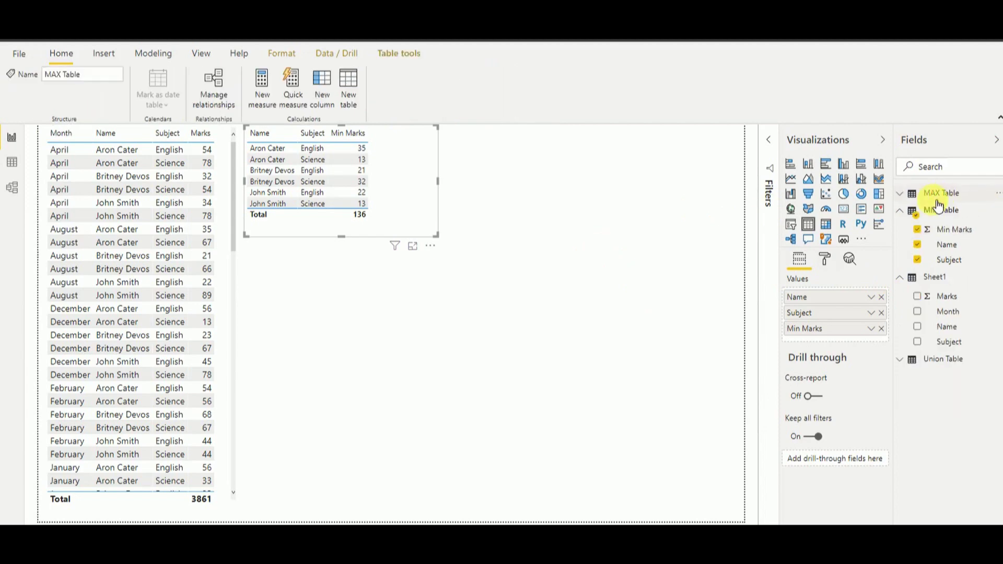
{"action": "left_click", "coordinate": [369, 367]}
{"action": "left_click", "coordinate": [815, 225]}
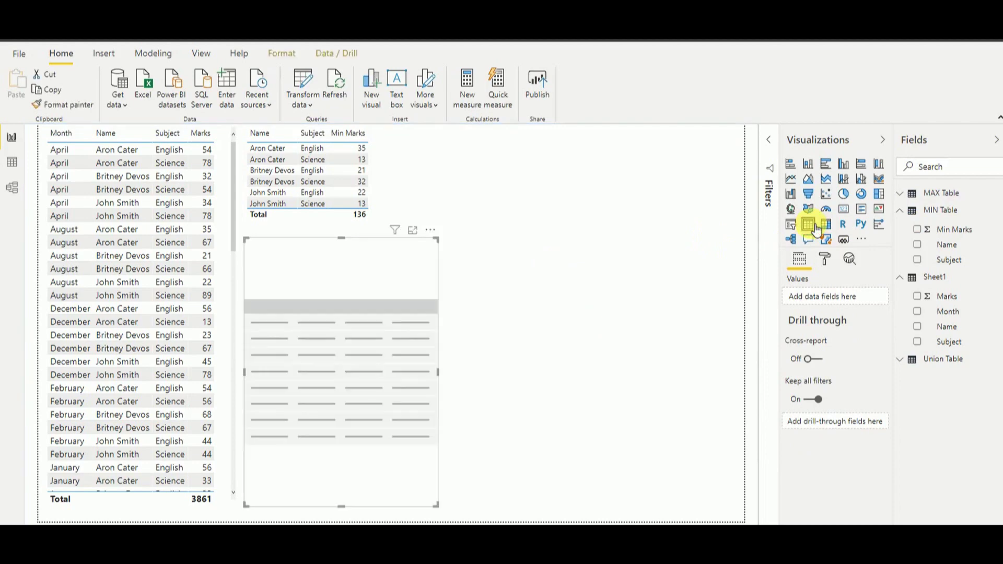
{"action": "left_click", "coordinate": [906, 201]}
{"action": "left_click_drag", "start_coordinate": [946, 229], "coordinate": [851, 309]}
{"action": "left_click_drag", "start_coordinate": [948, 243], "coordinate": [873, 308]}
{"action": "left_click_drag", "start_coordinate": [946, 212], "coordinate": [871, 309]}
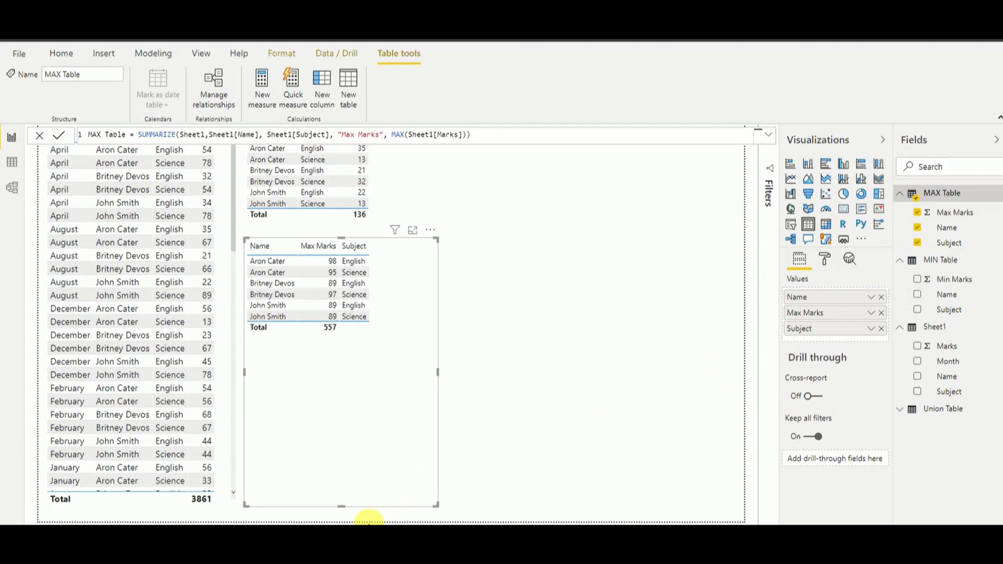
{"action": "left_click_drag", "start_coordinate": [341, 506], "coordinate": [337, 349]}
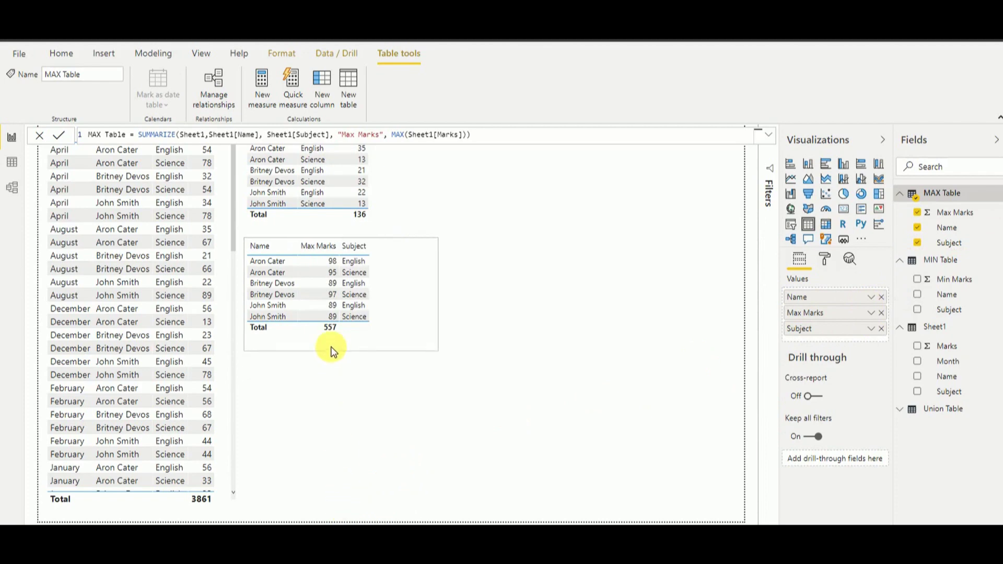
{"action": "left_click_drag", "start_coordinate": [438, 293], "coordinate": [405, 292]}
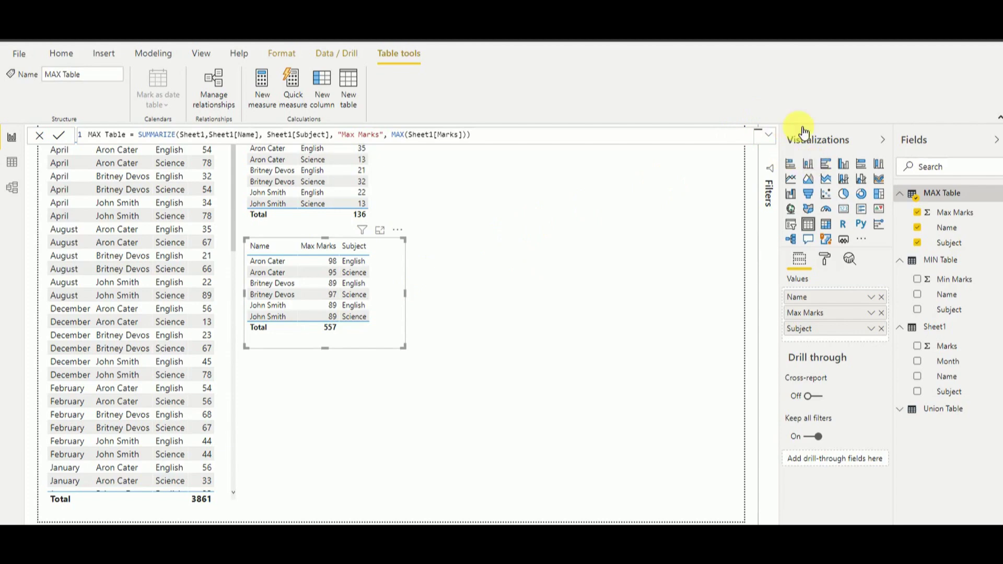
{"action": "left_click", "coordinate": [948, 410]}
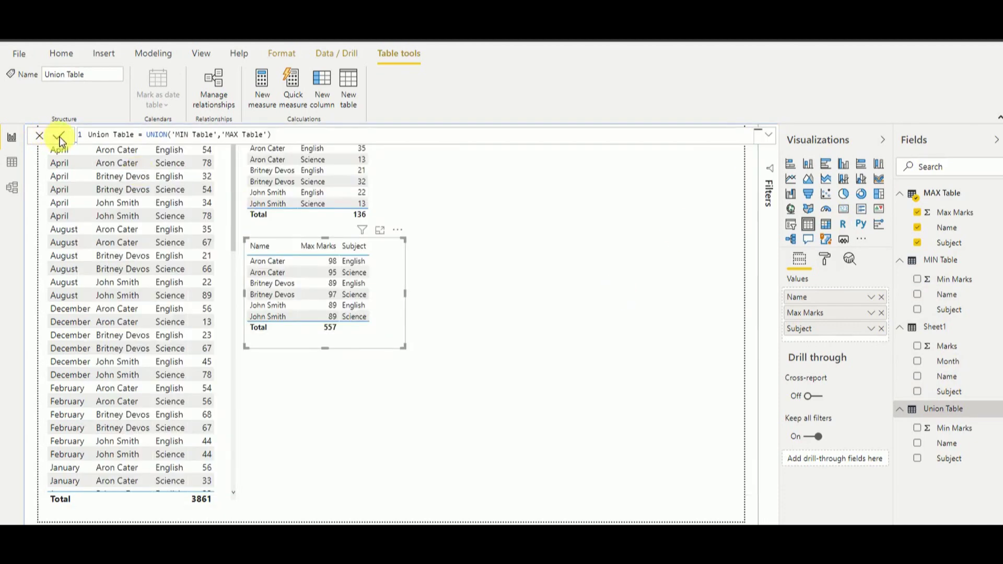
- Add a table visual beside the others with Union Table's Name and Min Marks
{"action": "left_click", "coordinate": [763, 327]}
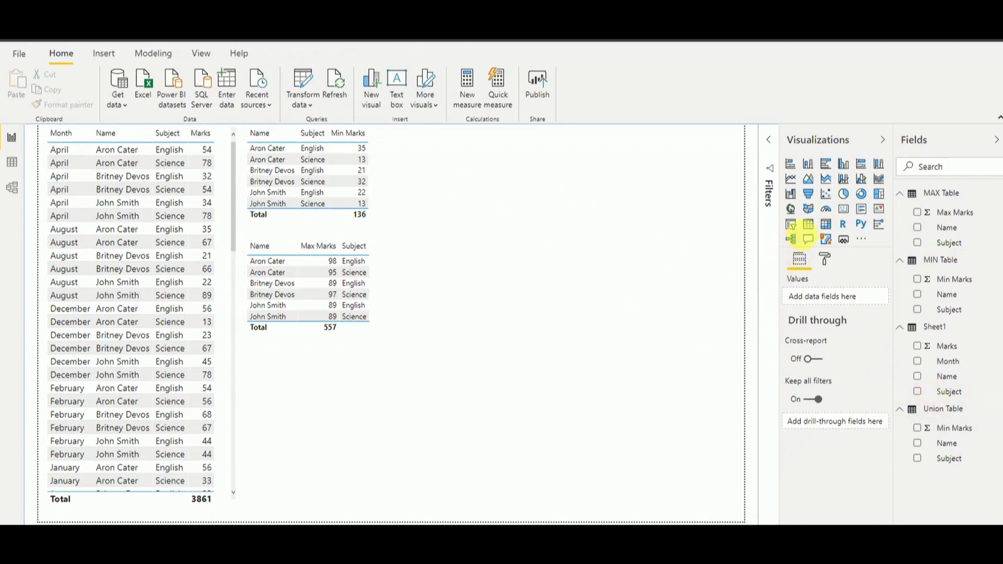
{"action": "left_click", "coordinate": [812, 227]}
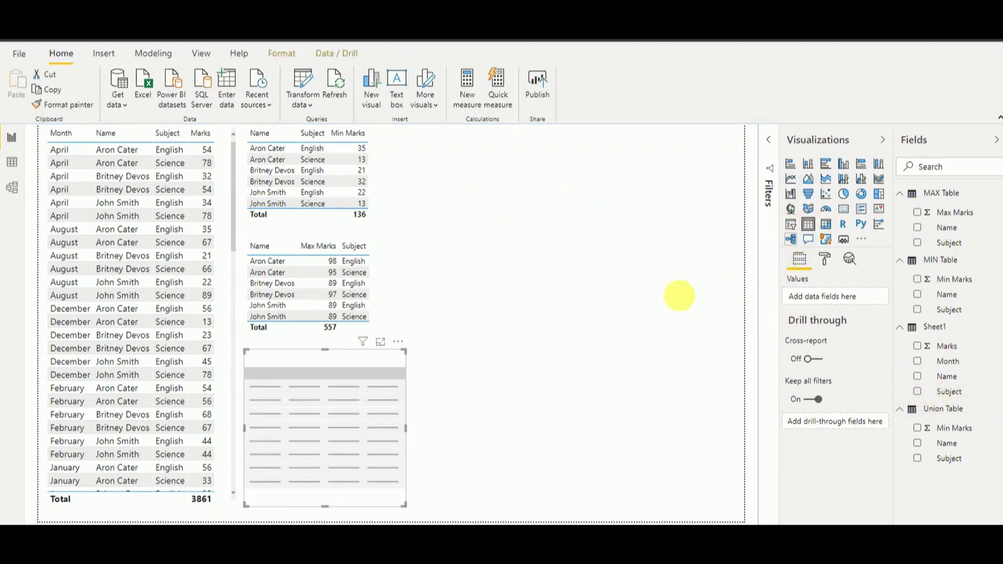
{"action": "left_click_drag", "start_coordinate": [392, 358], "coordinate": [588, 196]}
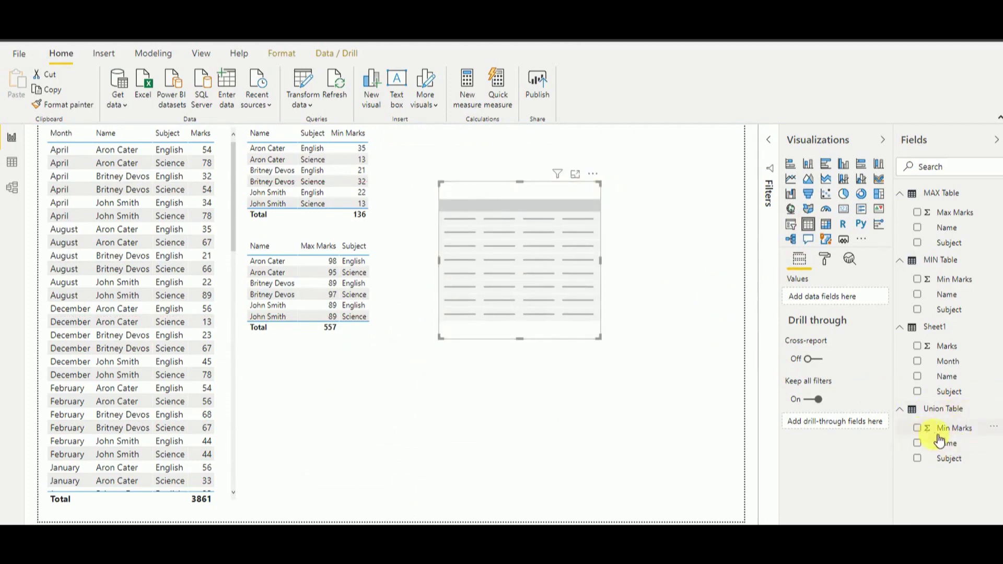
{"action": "left_click_drag", "start_coordinate": [951, 443], "coordinate": [510, 273]}
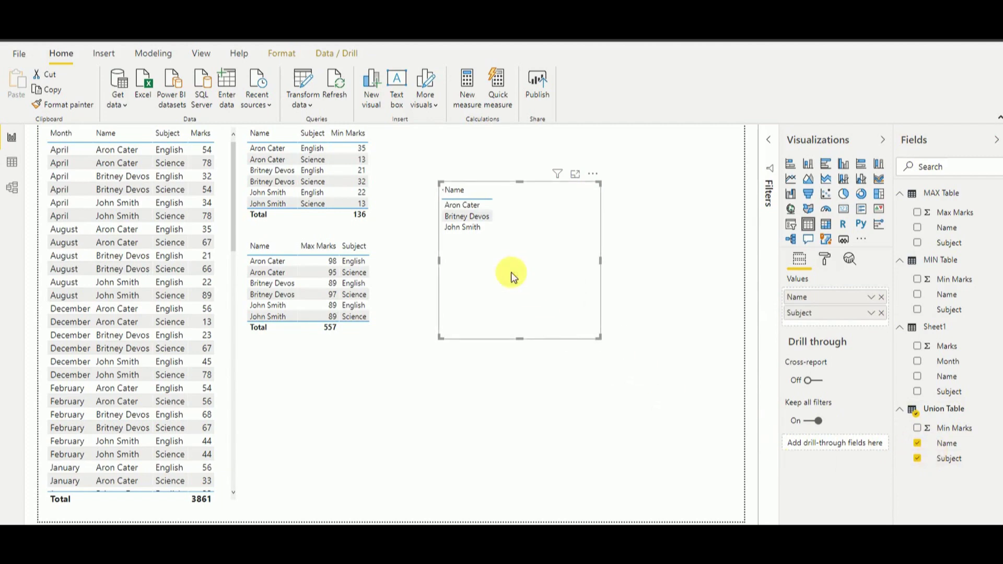
{"action": "left_click_drag", "start_coordinate": [945, 427], "coordinate": [558, 286]}
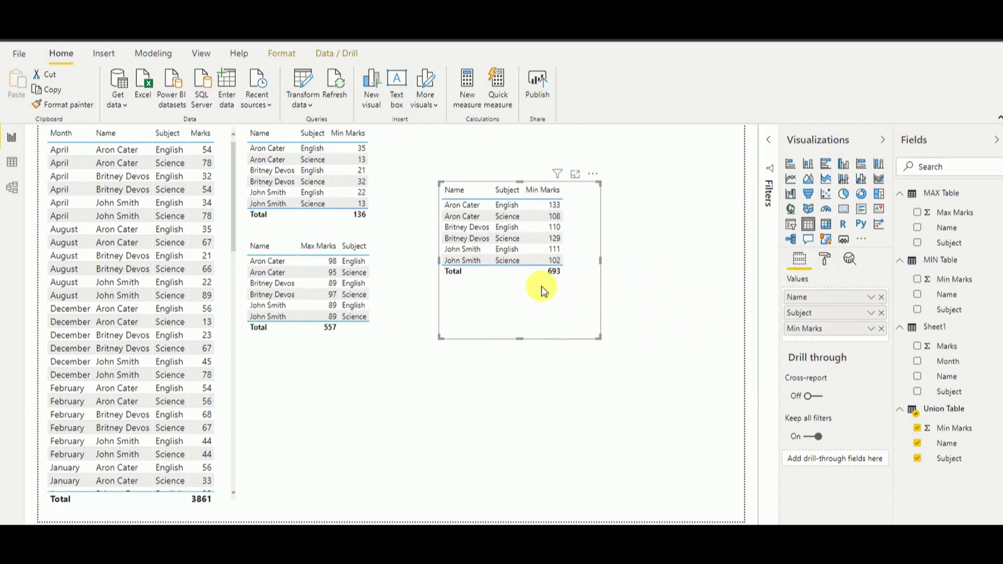
- Set Min Marks to Don't summarize and enlarge the union table visual to show all rows
{"action": "left_click", "coordinate": [870, 328]}
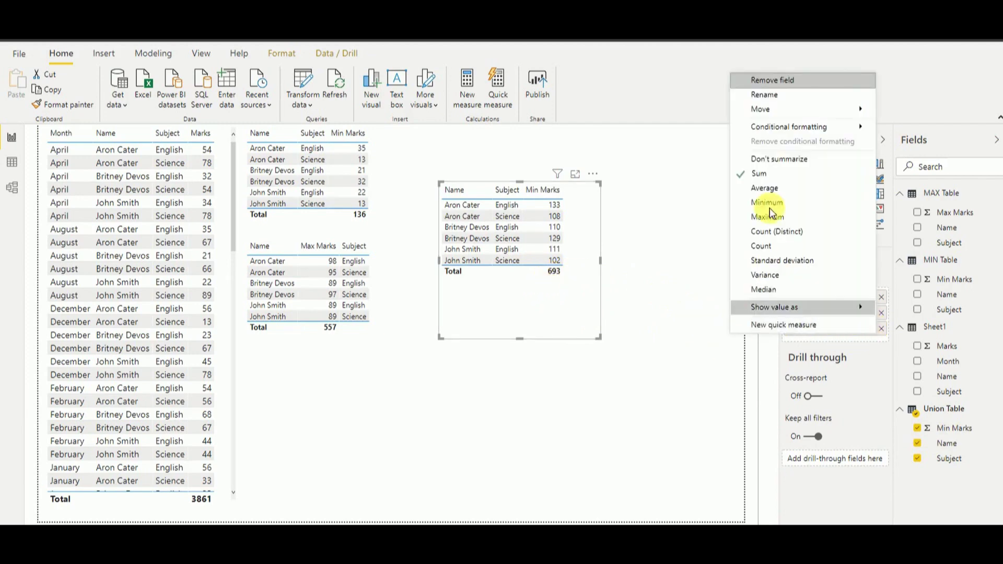
{"action": "left_click", "coordinate": [763, 159]}
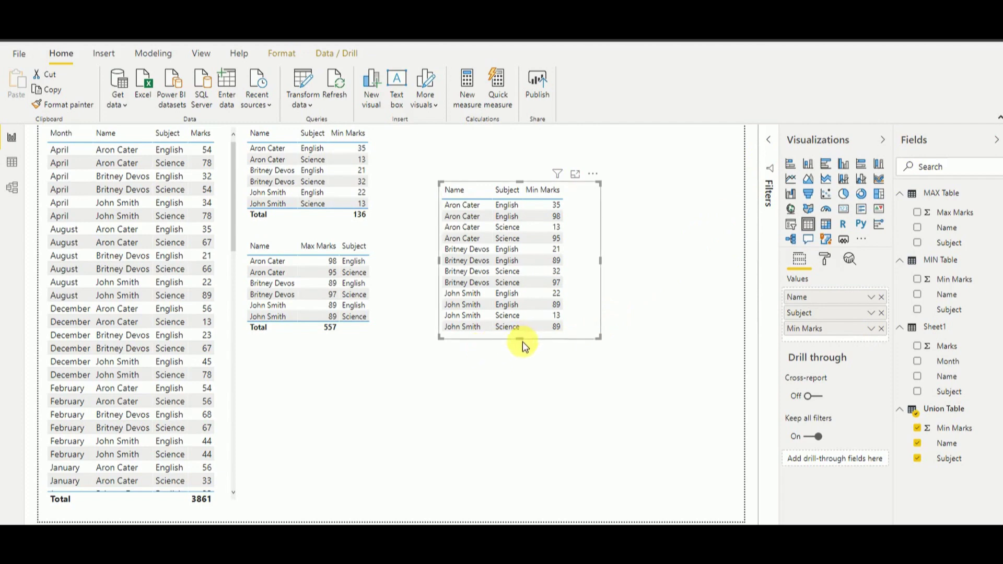
{"action": "left_click_drag", "start_coordinate": [521, 339], "coordinate": [531, 454]}
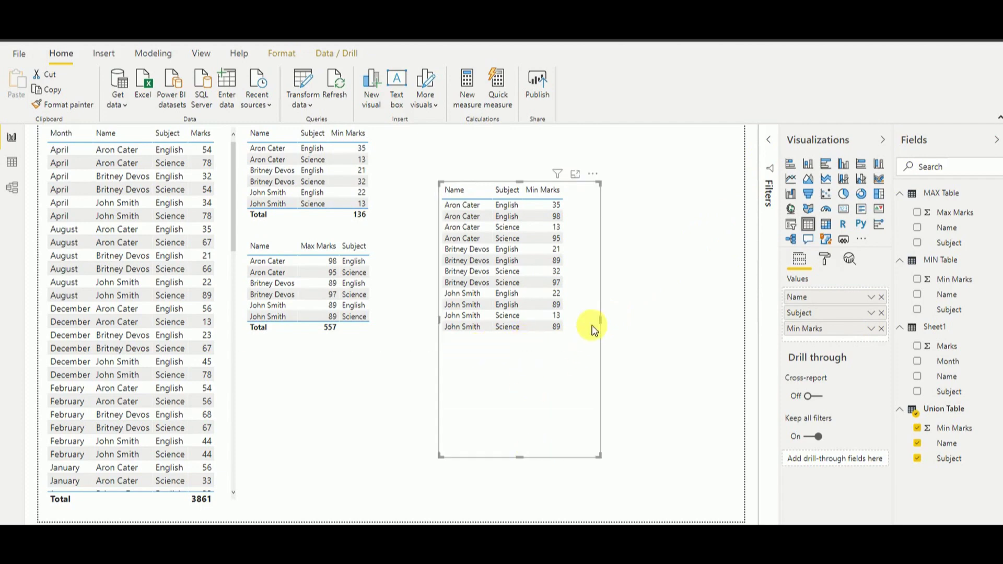
{"action": "left_click_drag", "start_coordinate": [606, 323], "coordinate": [638, 323]}
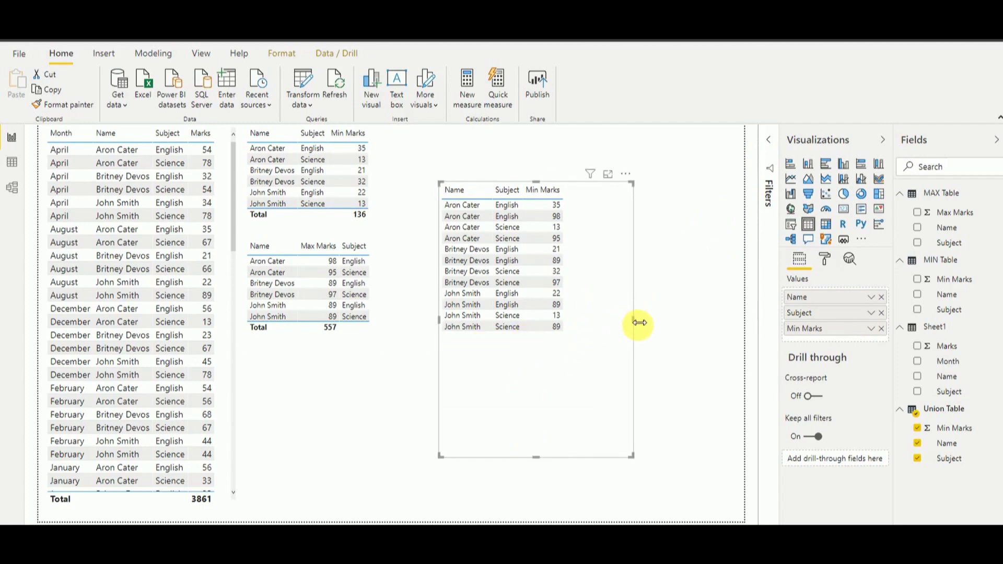